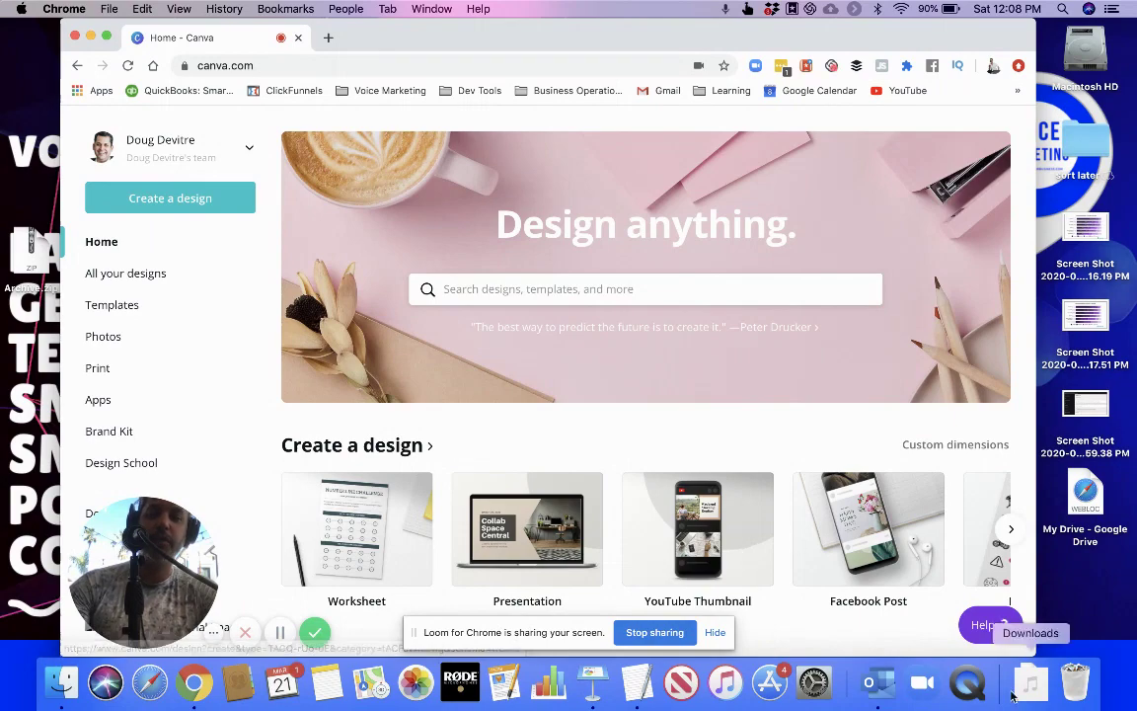
Start the Zoom meeting with computer audio and camera video on, with the window moved right
left_click(923, 686)
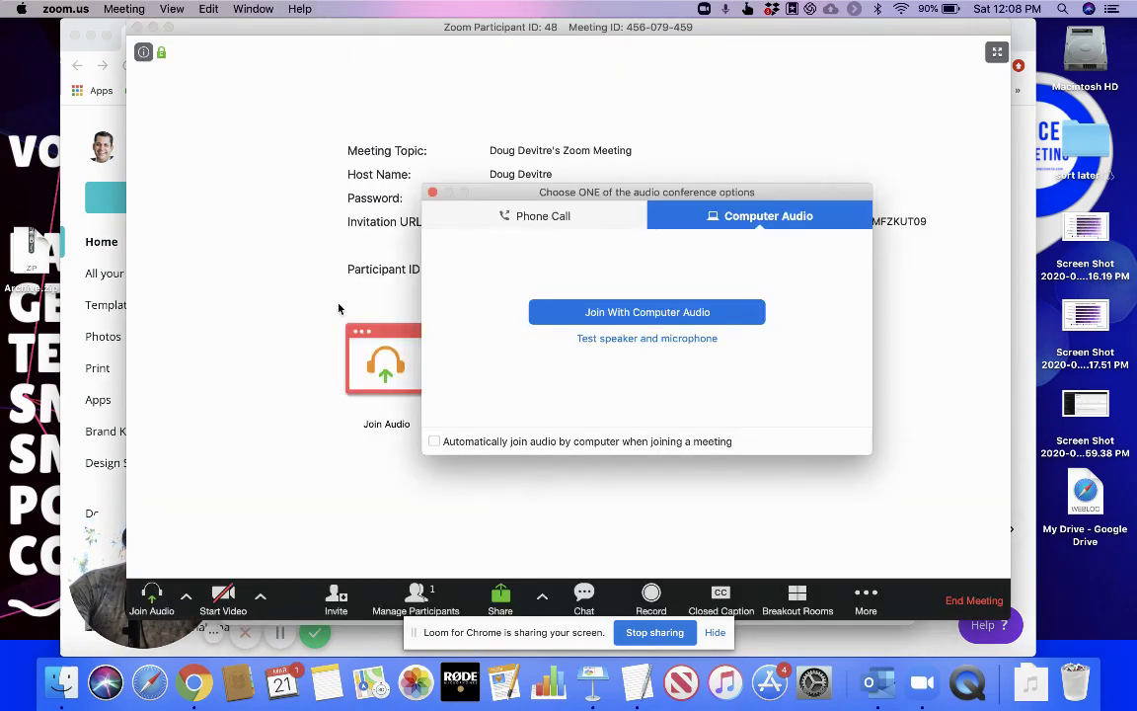
left_click(621, 317)
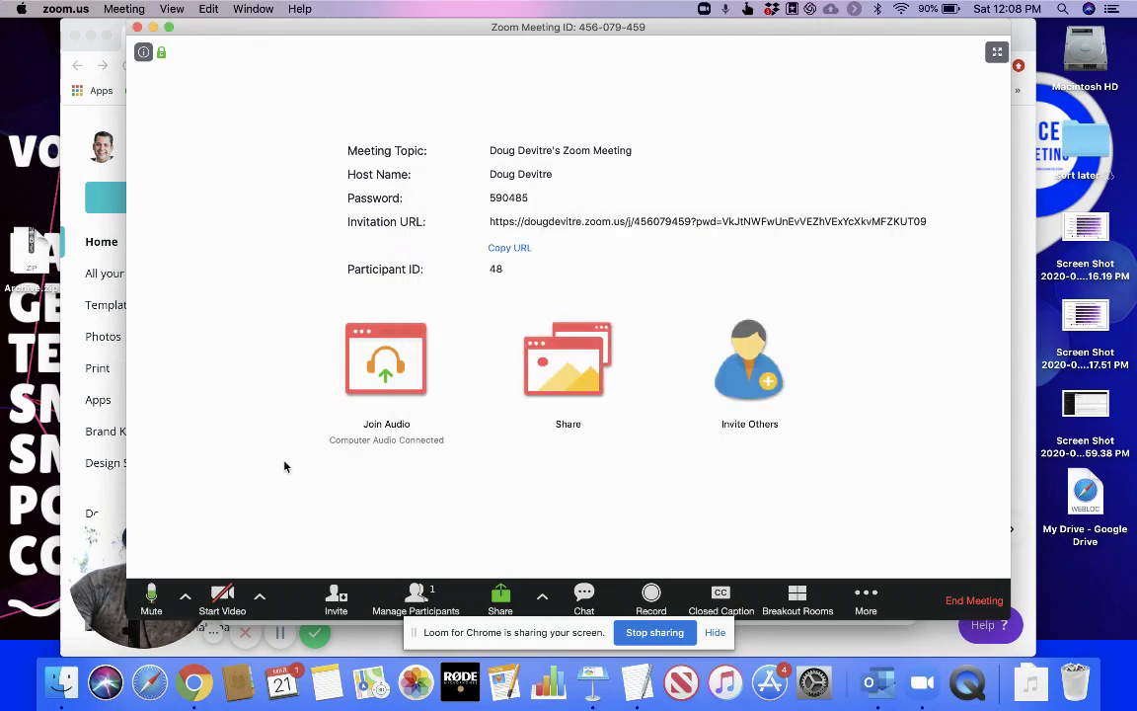
left_click(222, 595)
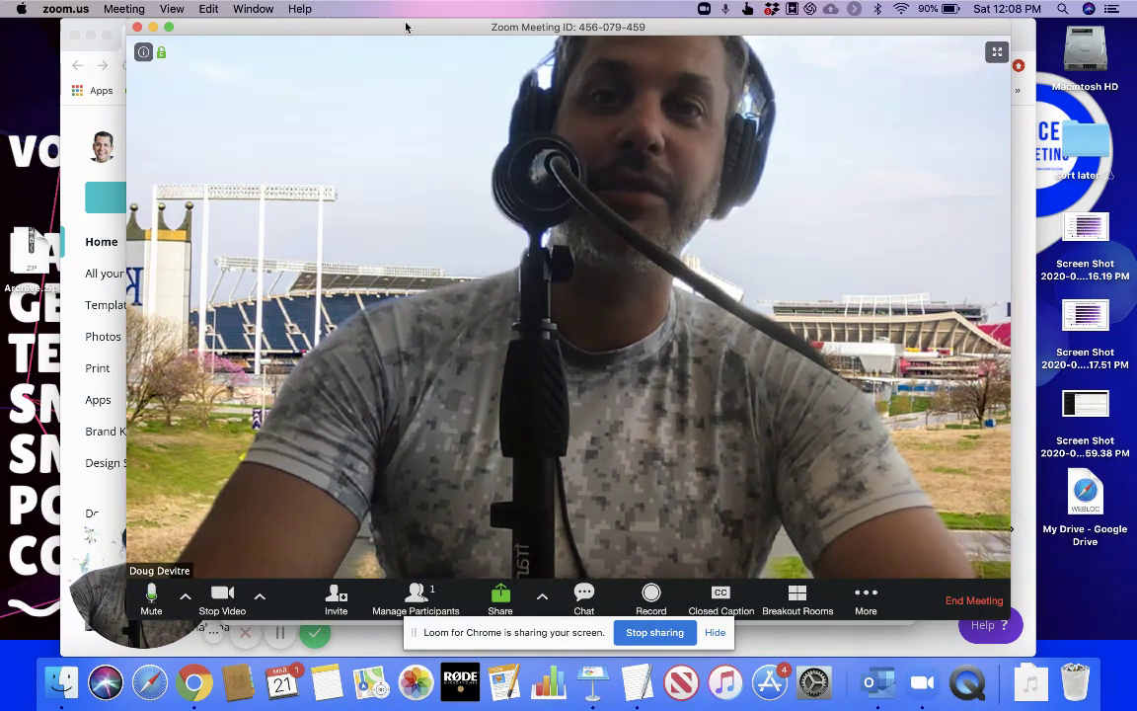
left_click_drag(404, 26, 510, 32)
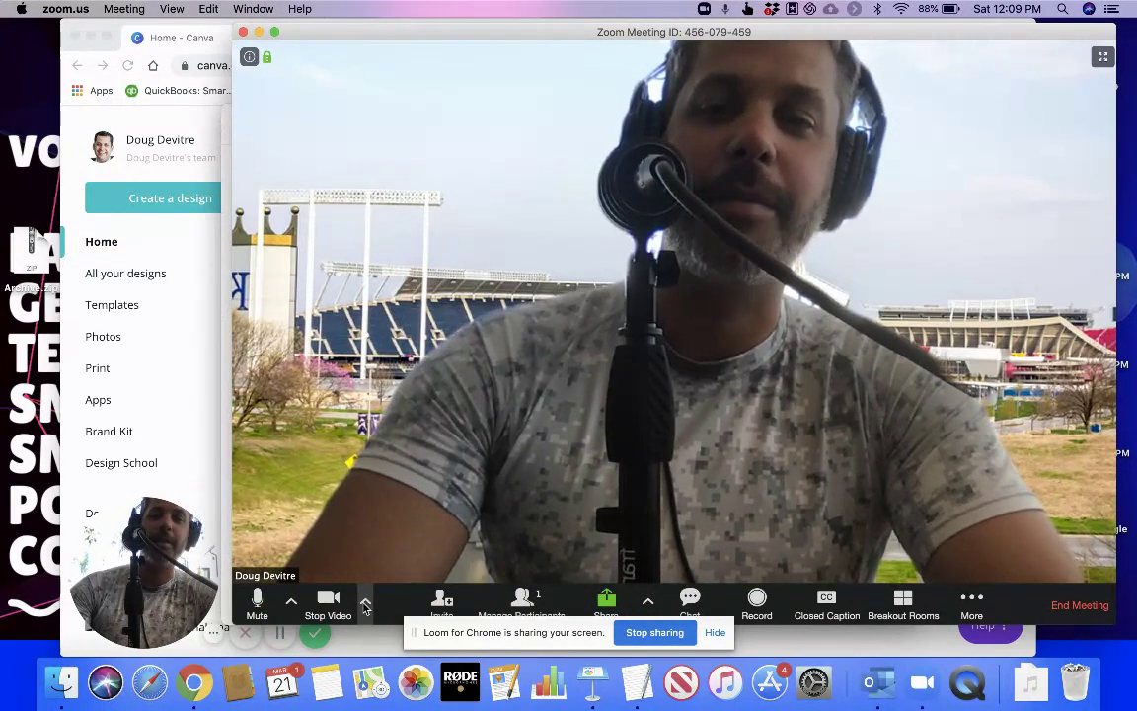
Open Zoom's virtual background settings and preview the San Francisco background
left_click(365, 607)
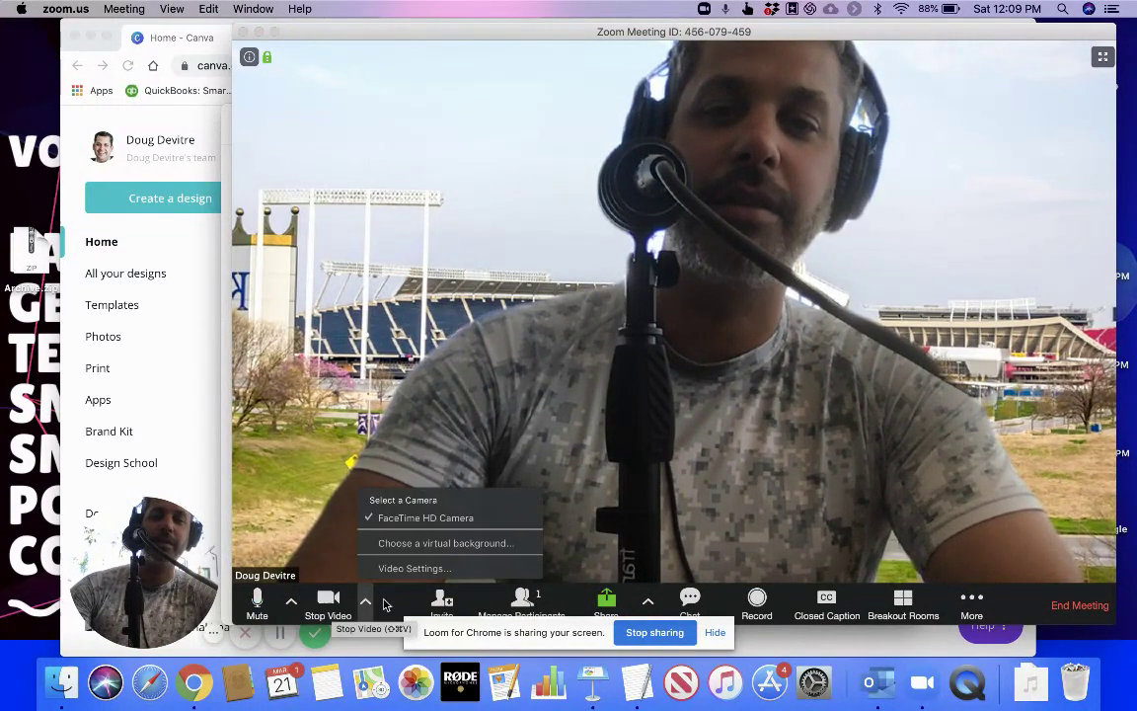
left_click(408, 544)
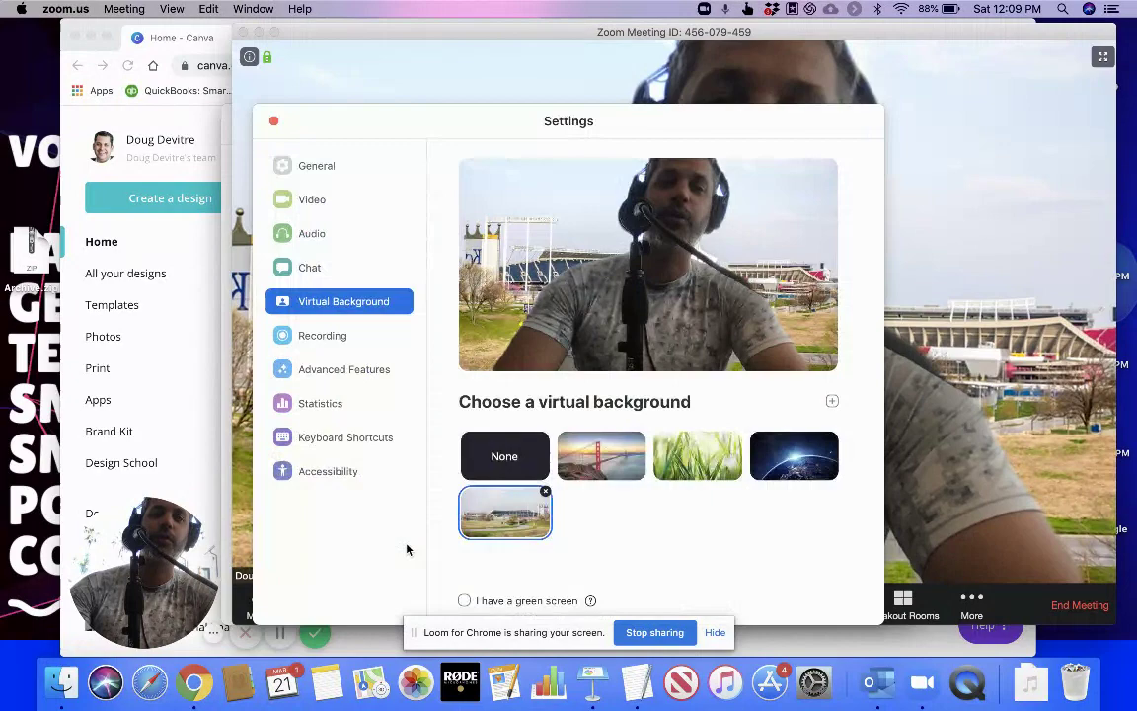
left_click(595, 449)
left_click_drag(671, 126, 487, 136)
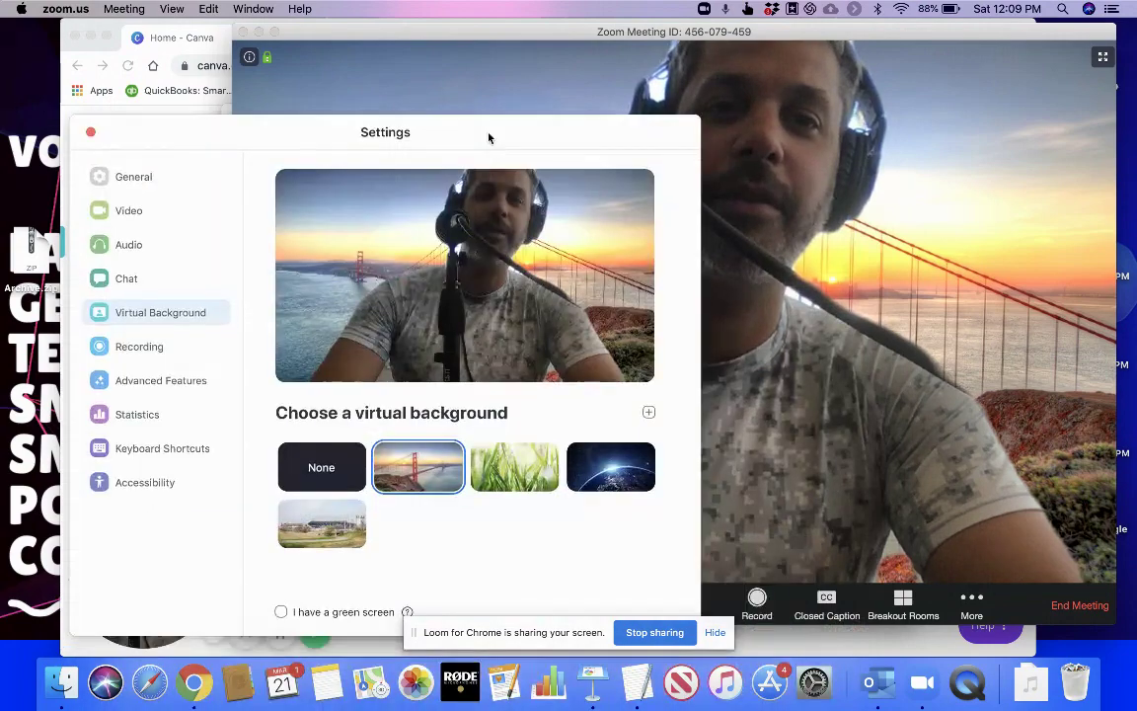
Try the grass and stadium backgrounds, then set the virtual background to None
left_click(520, 449)
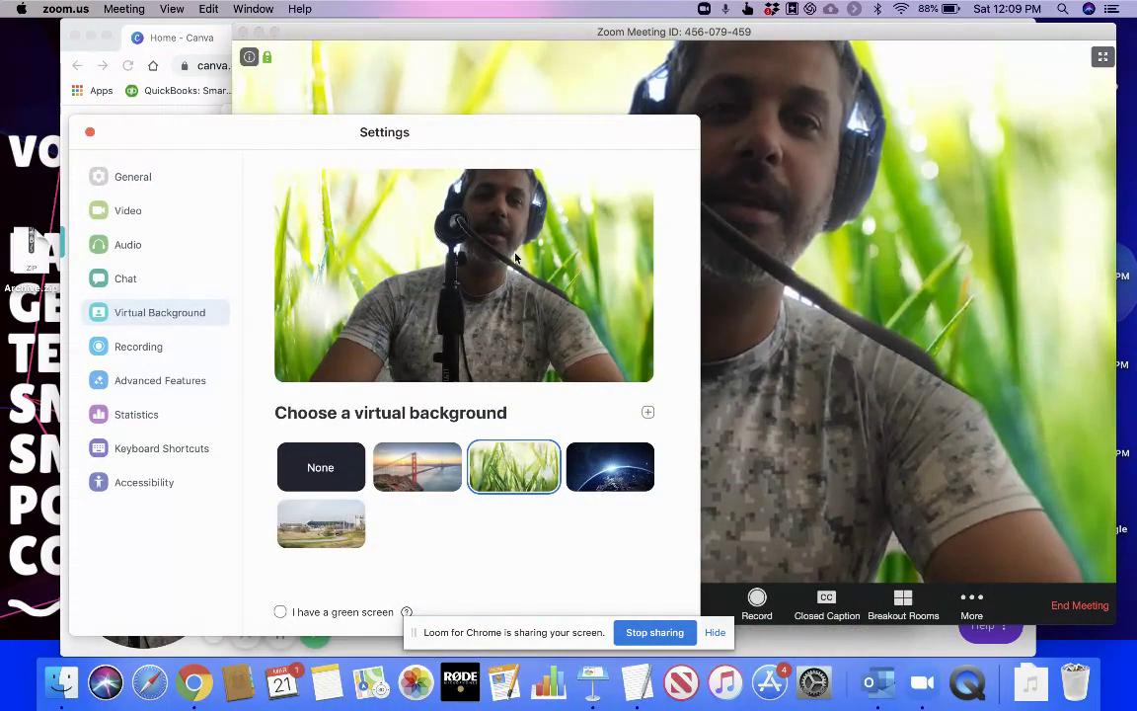
left_click(321, 522)
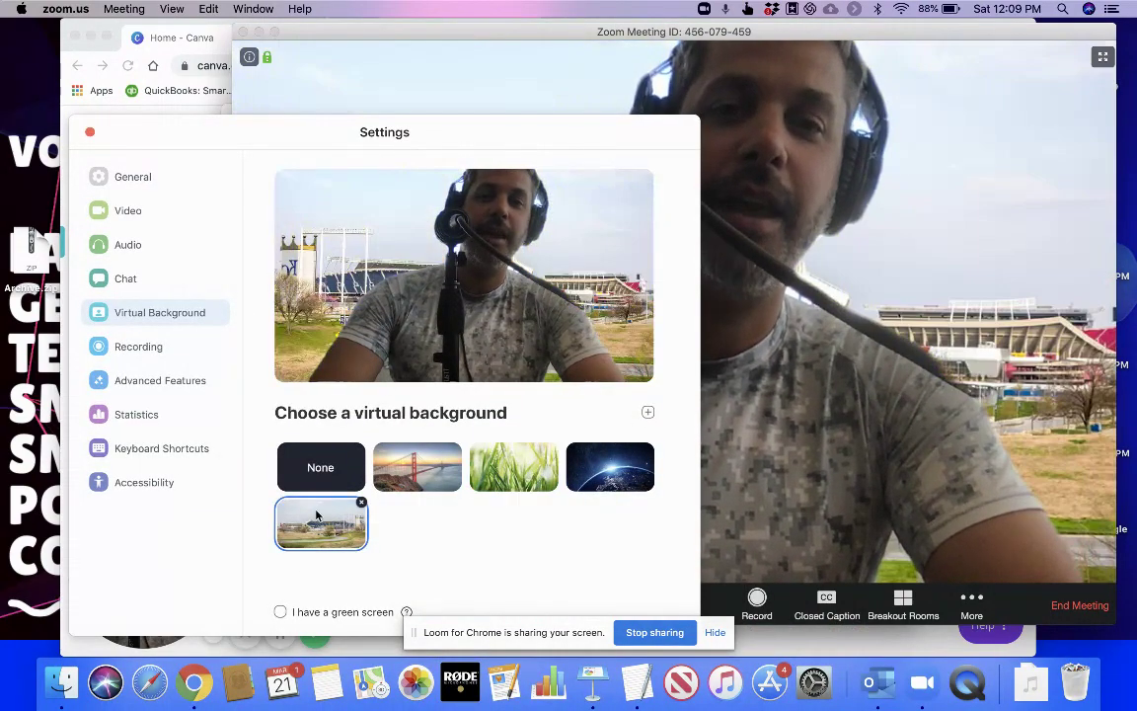
left_click_drag(508, 131, 1135, 36)
left_click(945, 373)
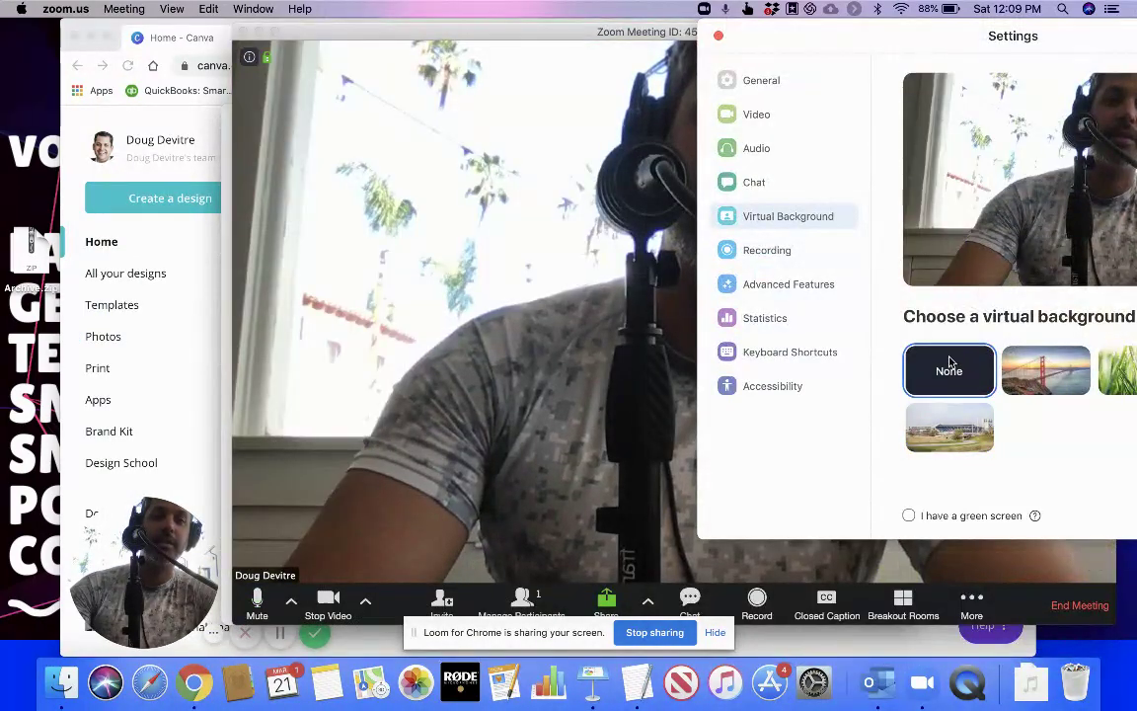
left_click_drag(850, 28, 632, 74)
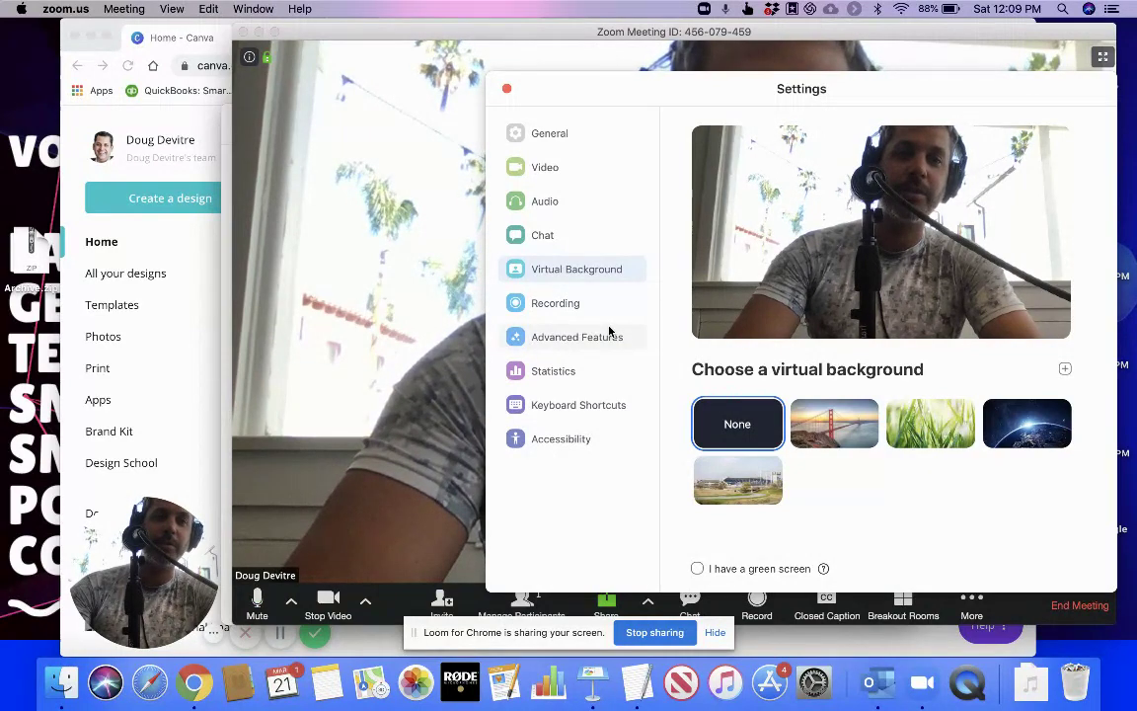
In Canva, search 'zoom' and pick the Zoom Virtual Background design type
left_click(204, 128)
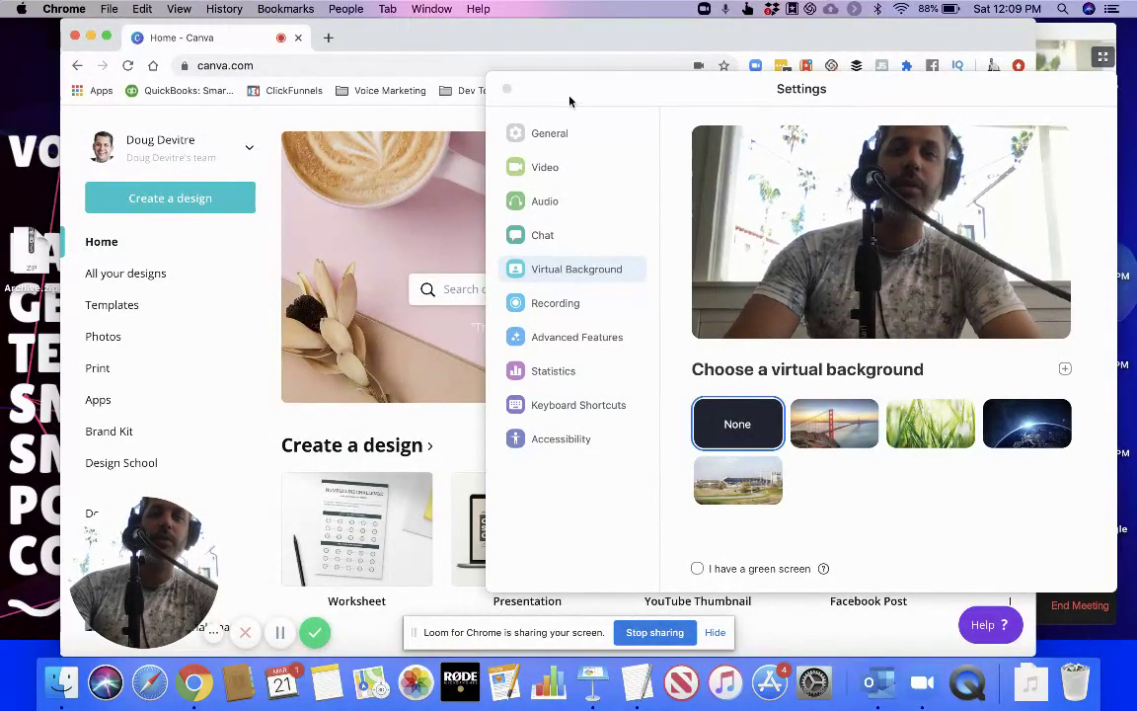
left_click_drag(538, 92, 587, 546)
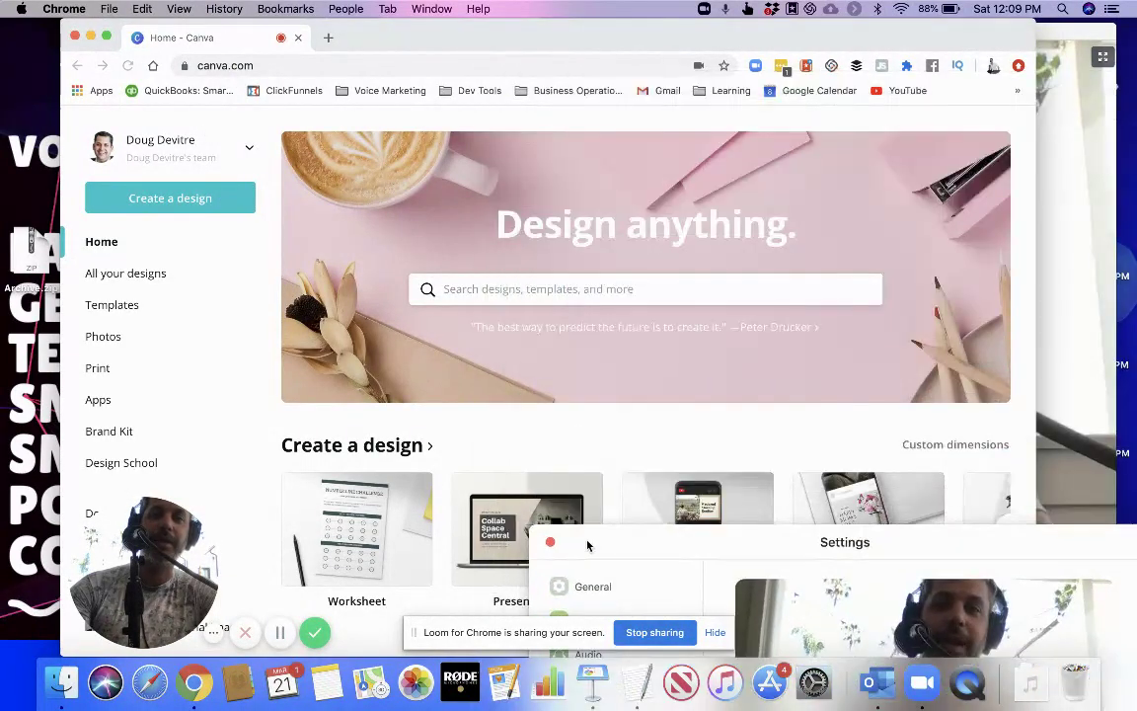
left_click(278, 66)
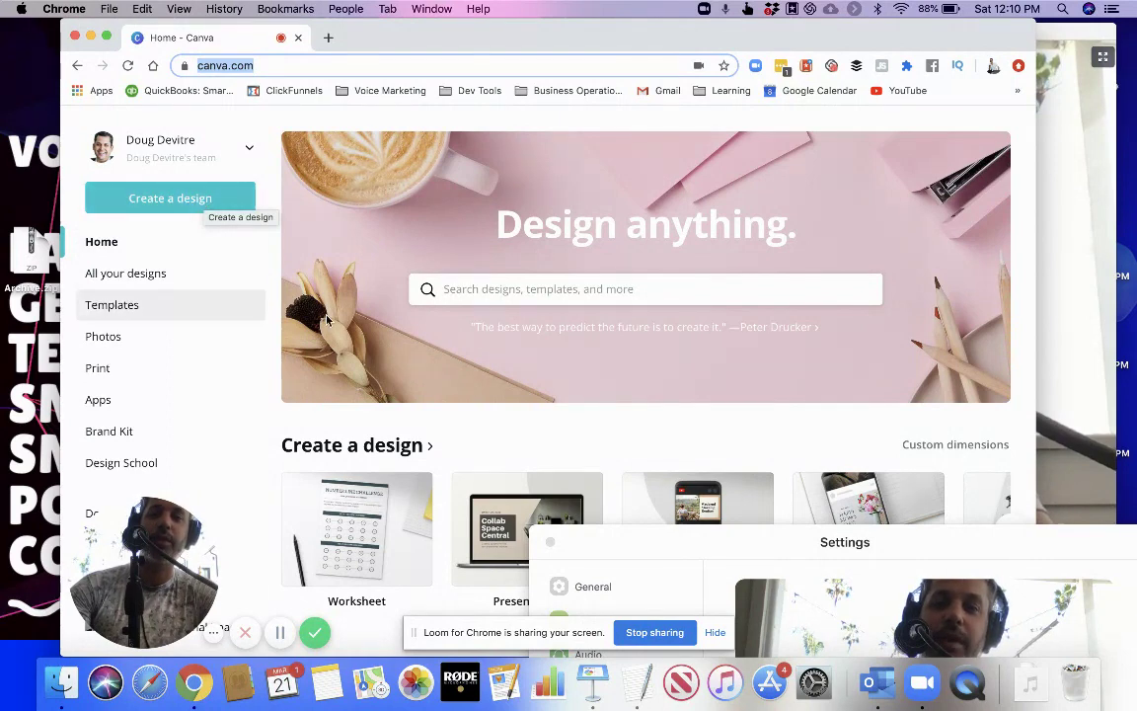
left_click(511, 284)
type("zoom")
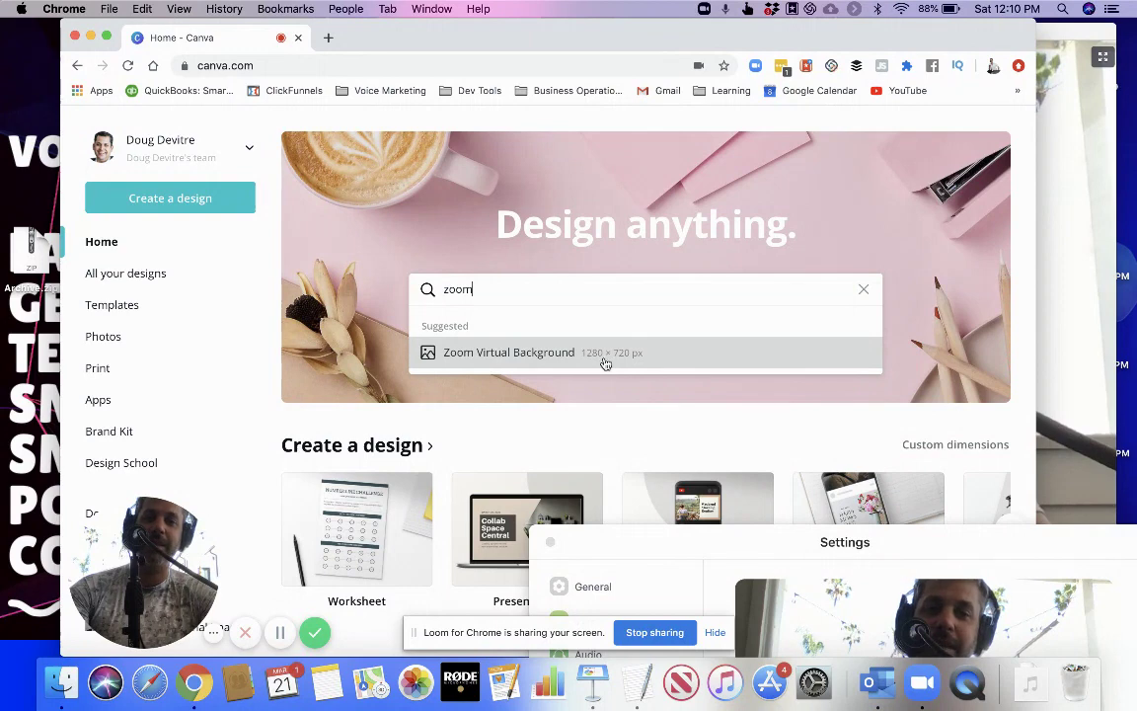
left_click(550, 356)
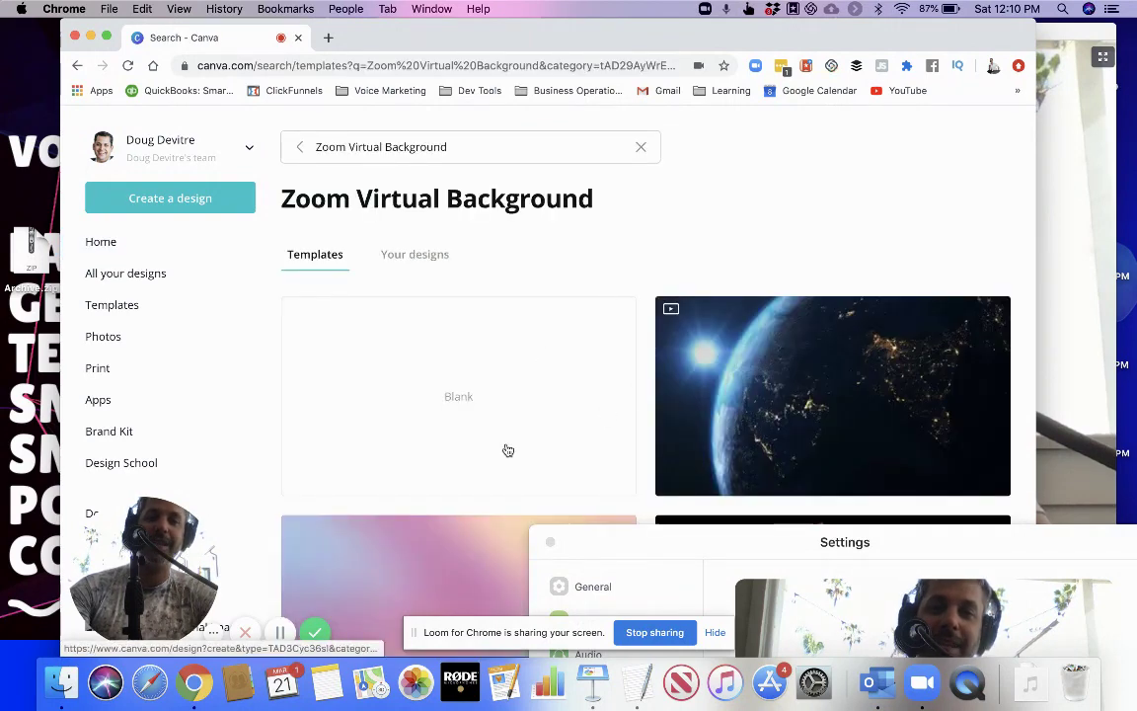
Start a blank Zoom Virtual Background design with the speaker photo as its full-page background
left_click(452, 378)
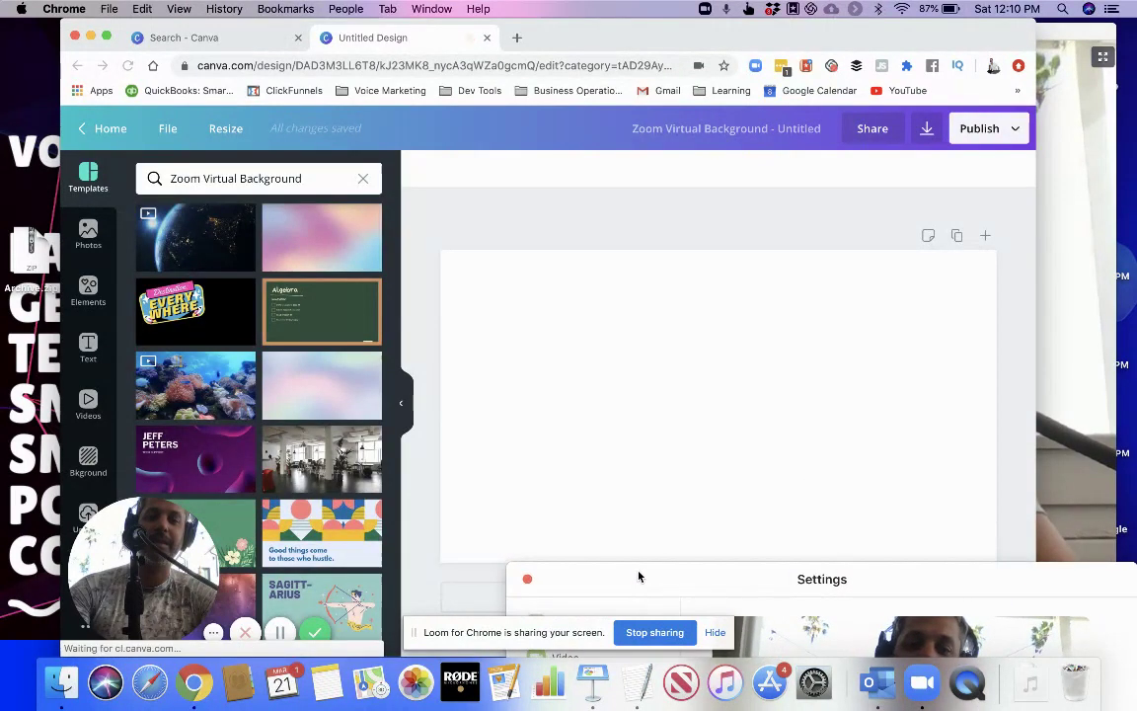
left_click_drag(637, 577, 639, 592)
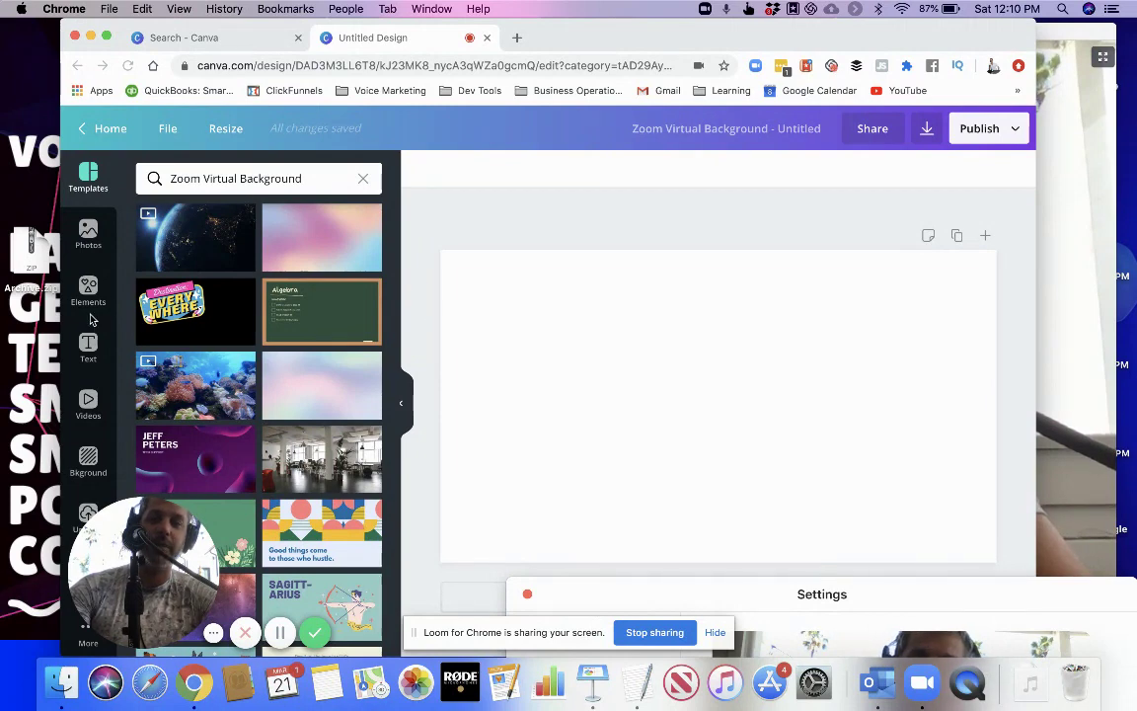
left_click(87, 234)
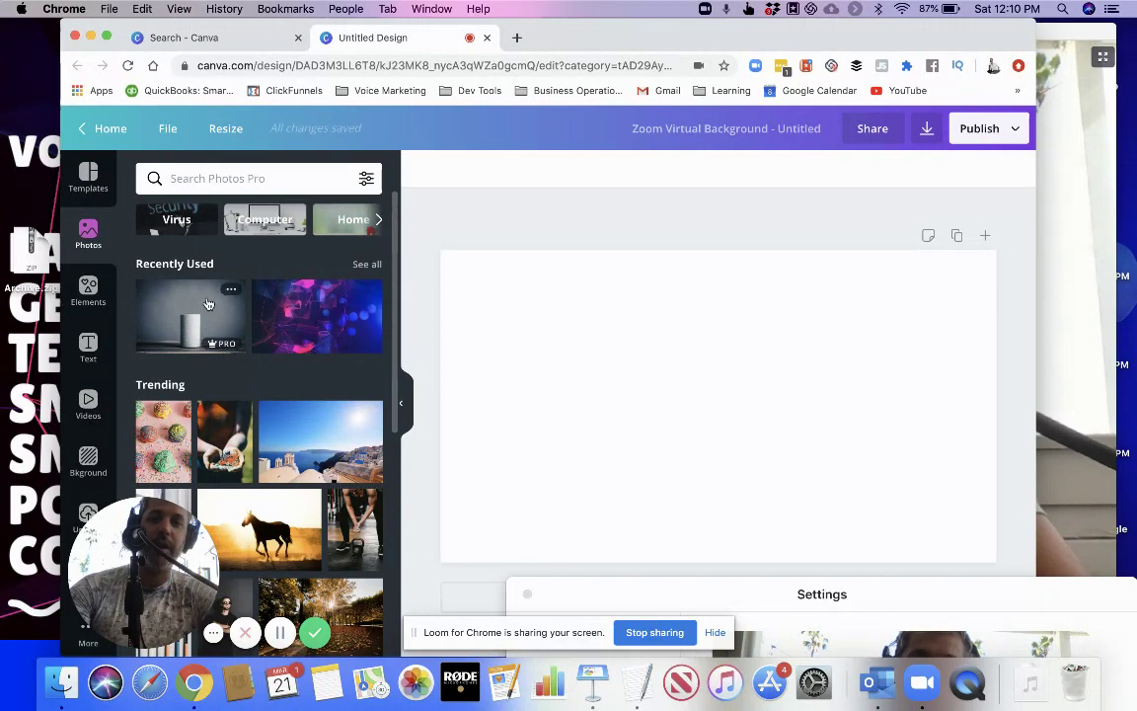
left_click(189, 303)
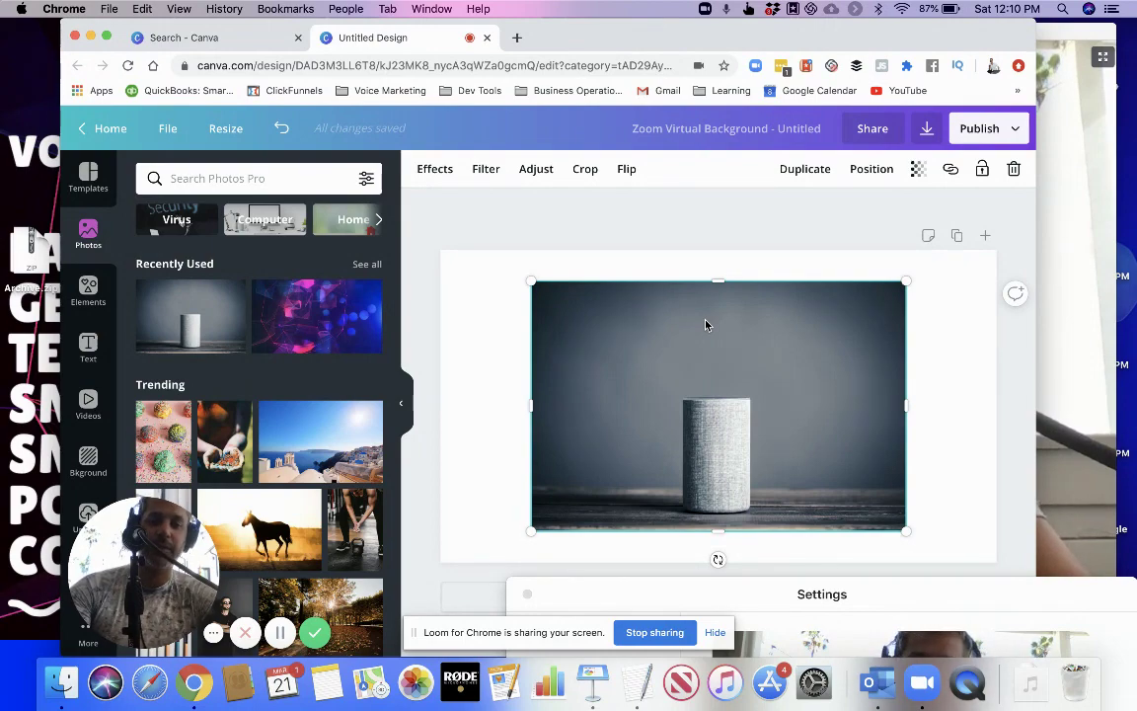
key("Delete")
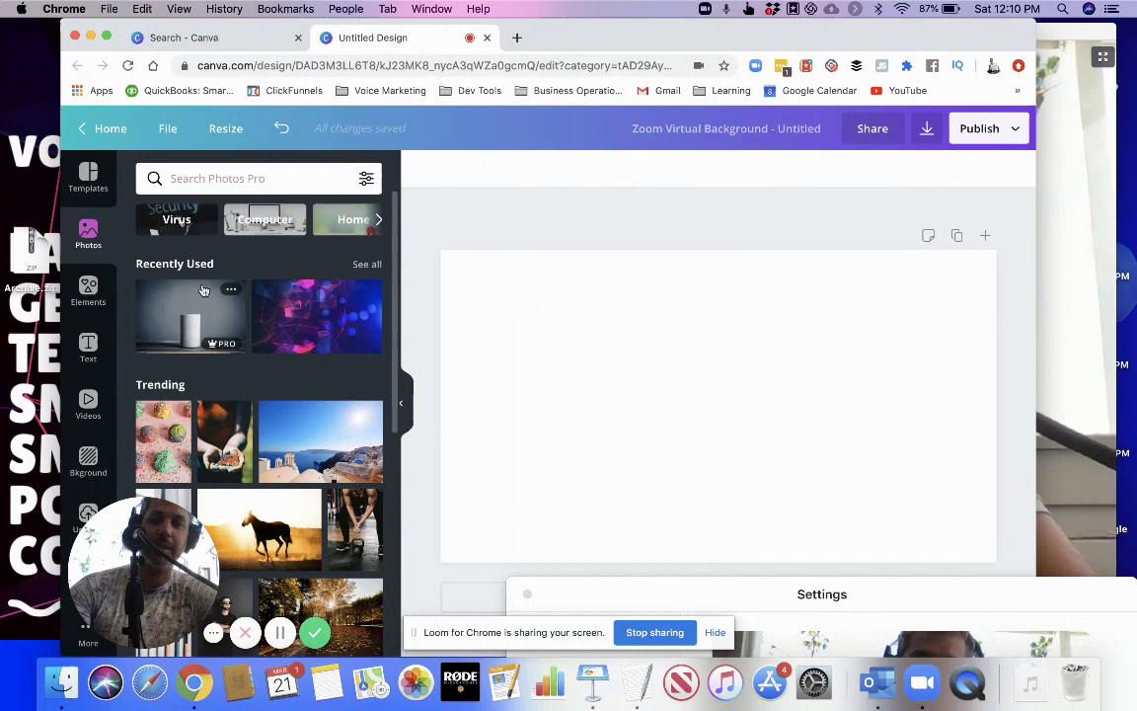
left_click_drag(155, 308, 476, 279)
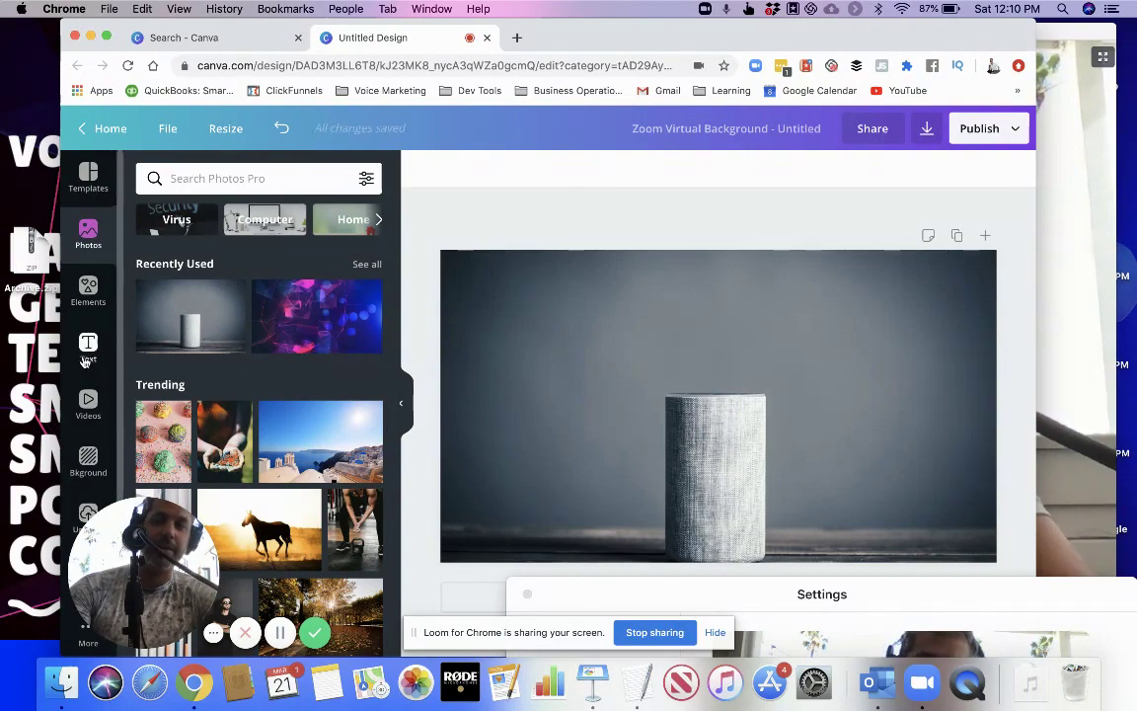
Add a heading reading 'This is my Virtual Background'
left_click(85, 361)
left_click(213, 257)
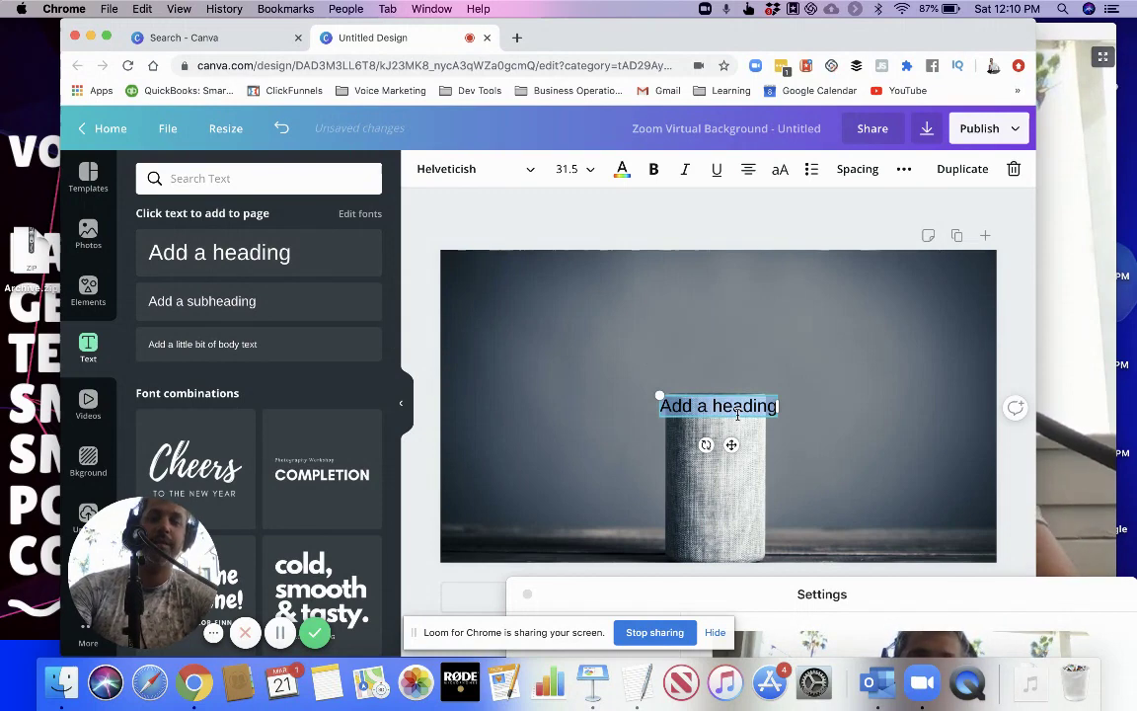
type("This")
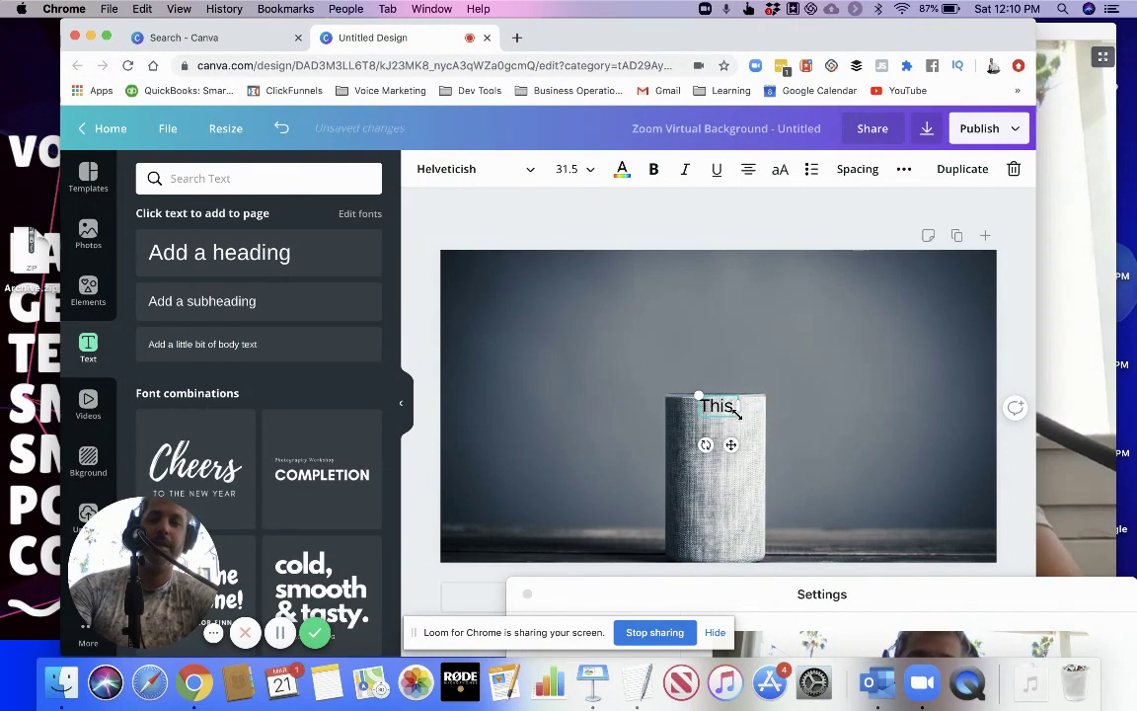
type(" is my Virtu")
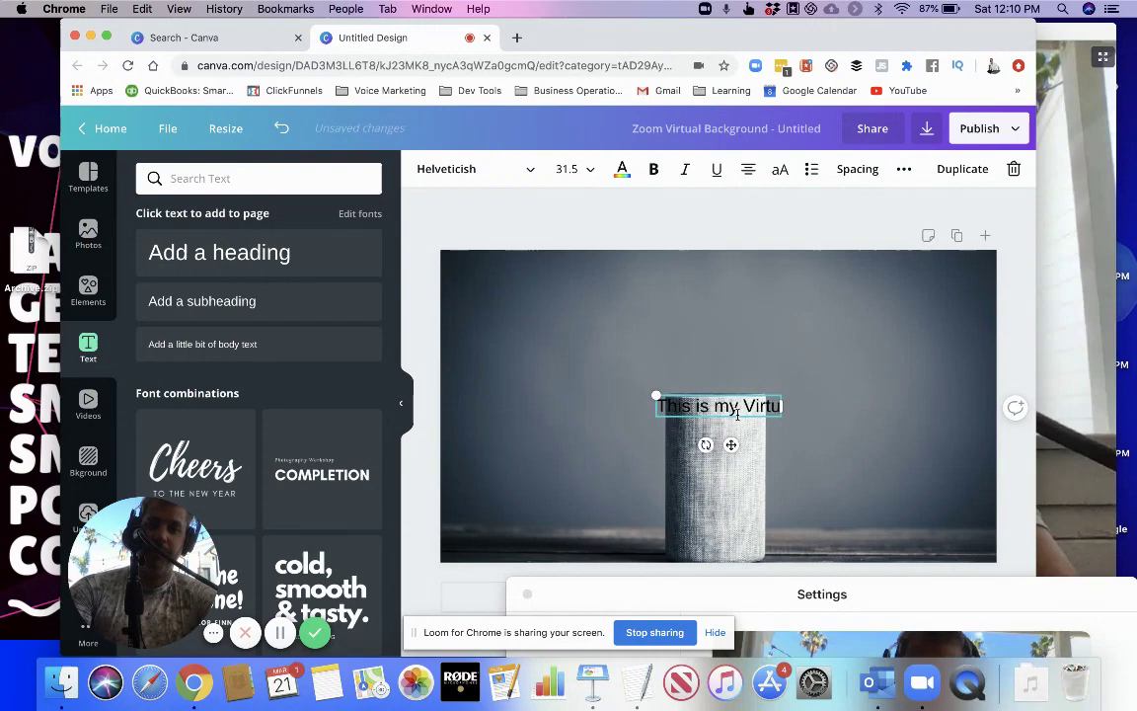
type("al Backgrou")
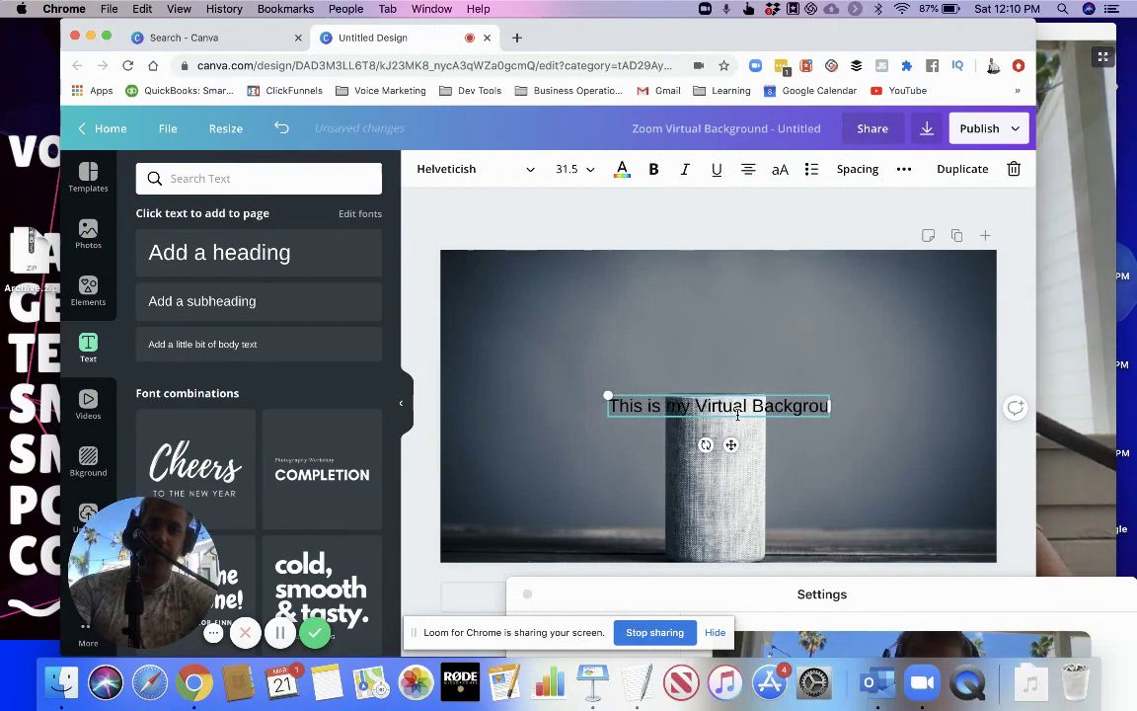
type("nd")
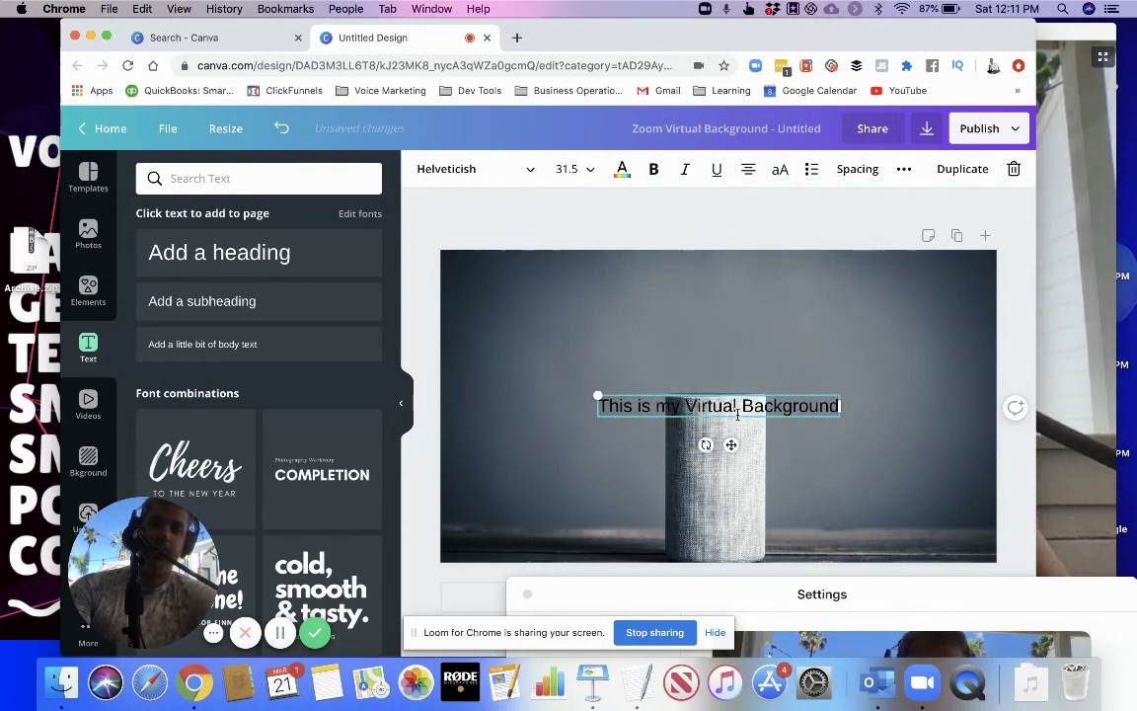
Set the whole heading to font size 64 and colour it white
key("super+a")
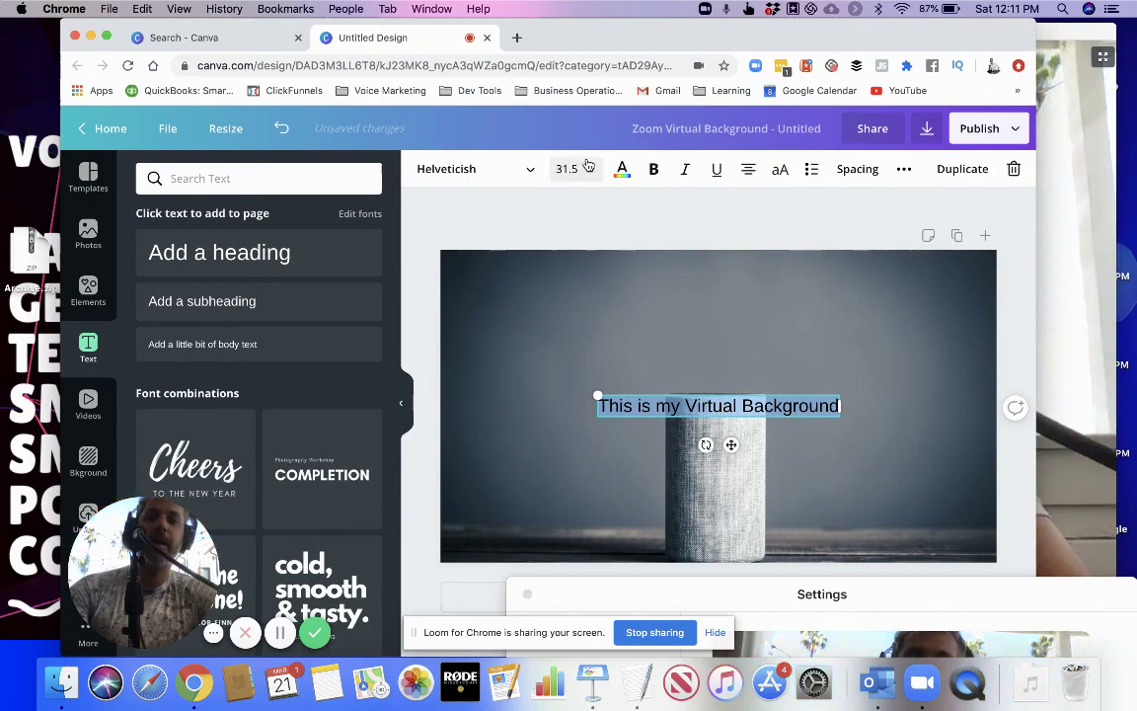
left_click(587, 165)
scroll(595, 343, "down", 5)
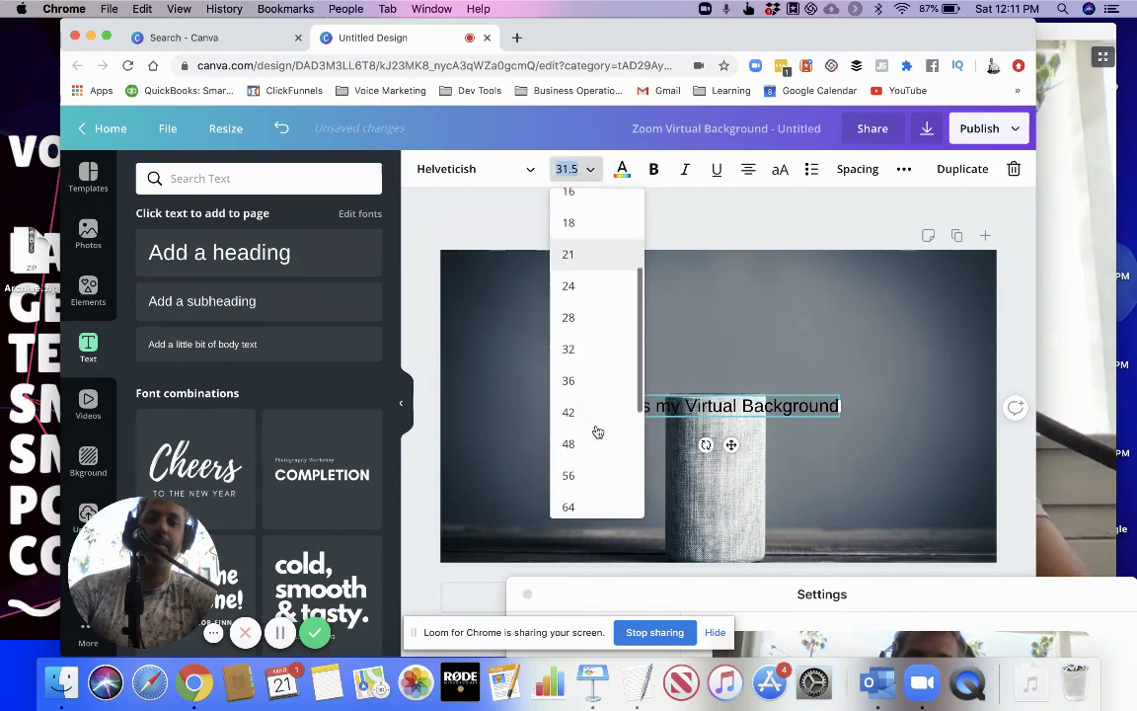
left_click(569, 495)
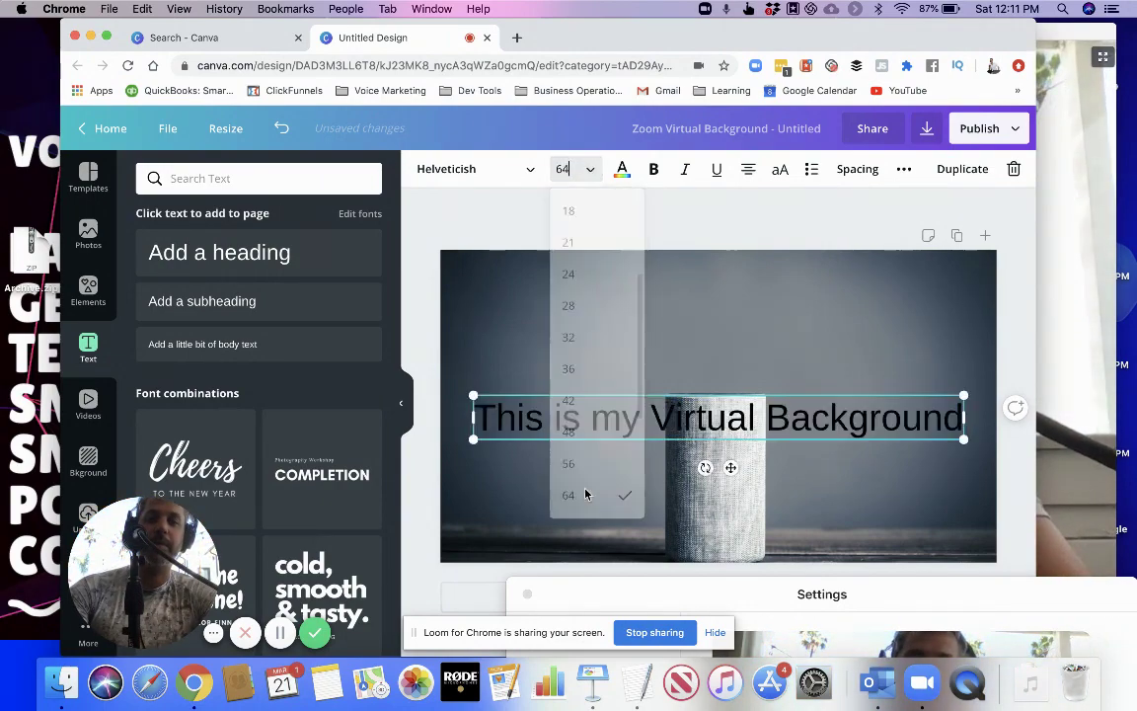
left_click(623, 171)
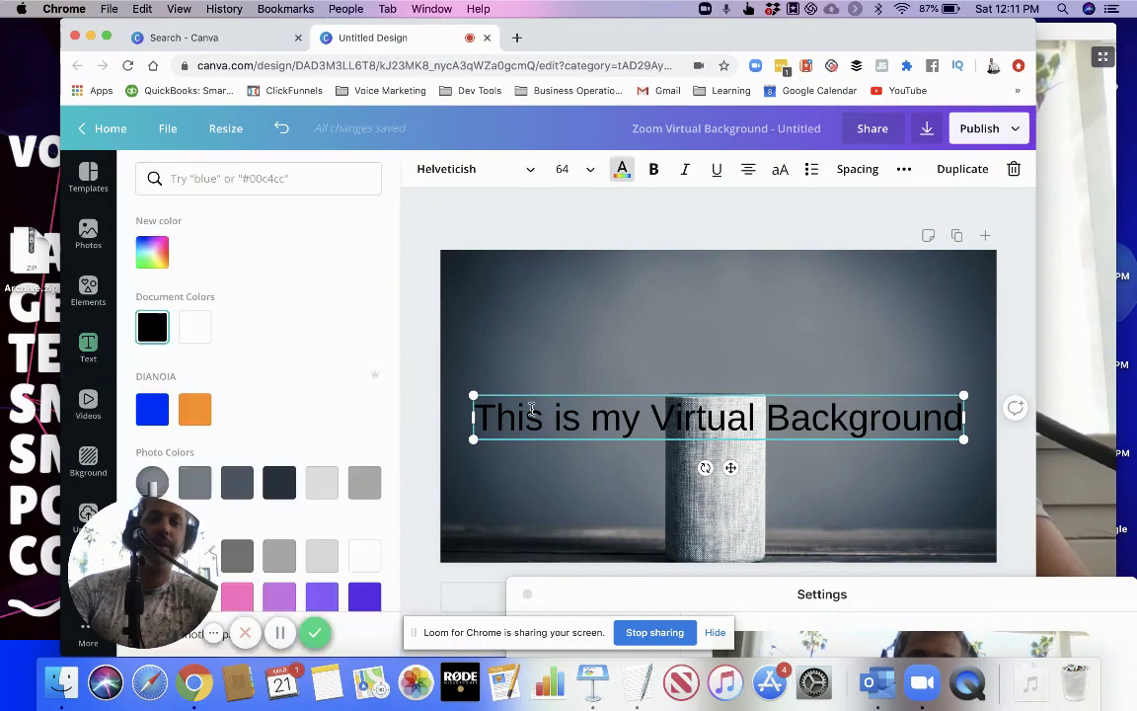
left_click(198, 334)
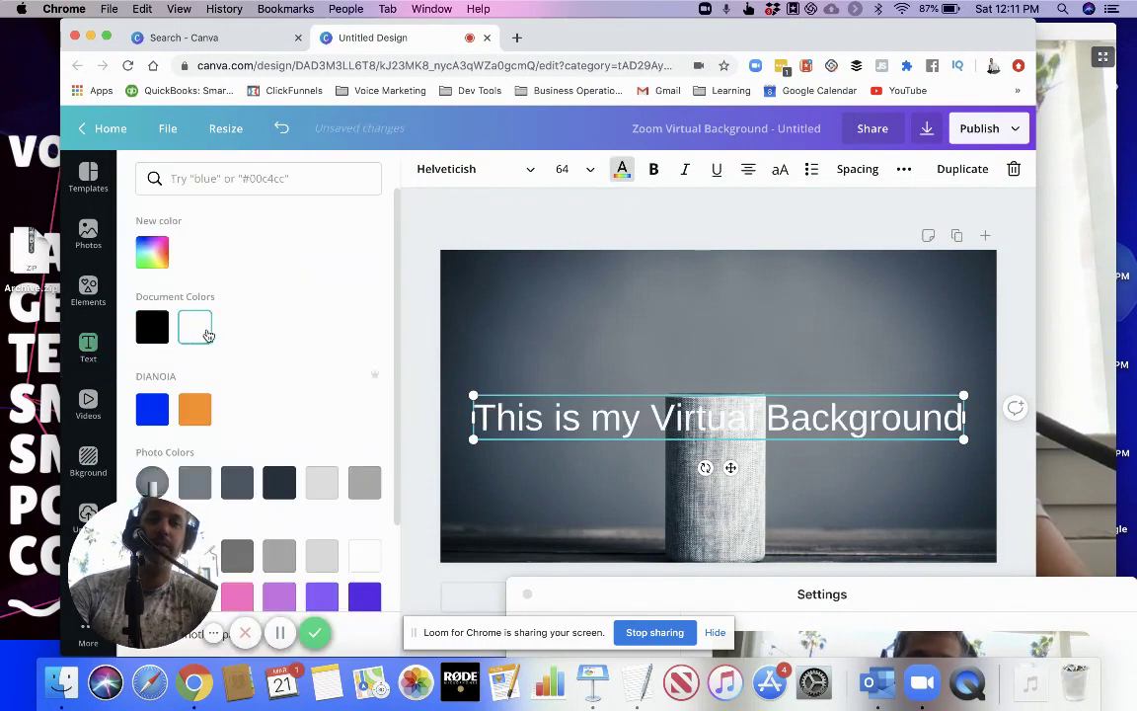
Change the heading's font to Adumu Regular
double_click(661, 422)
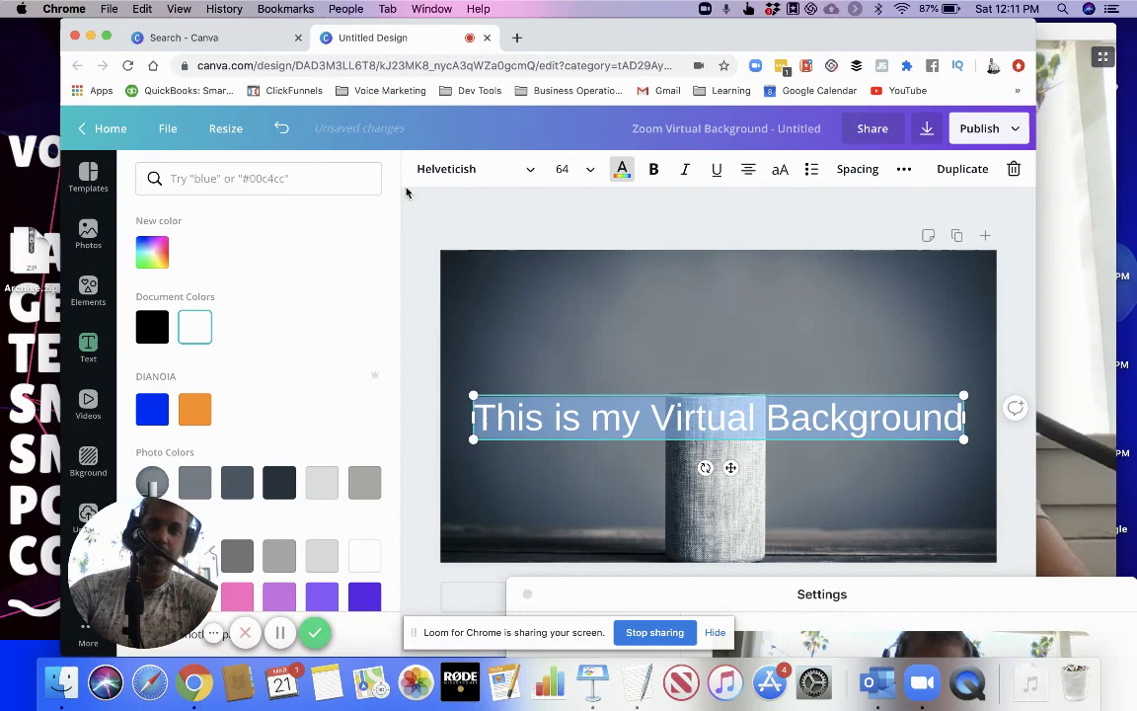
left_click(494, 174)
left_click(530, 172)
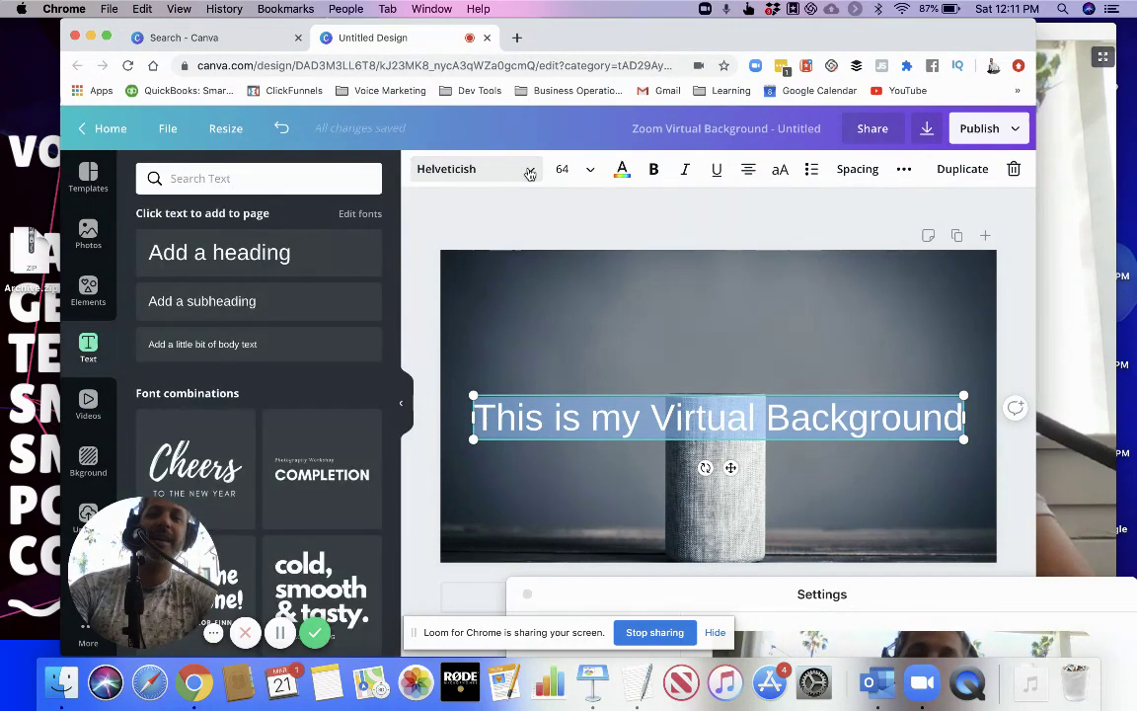
left_click(530, 174)
scroll(288, 391, "down", 5)
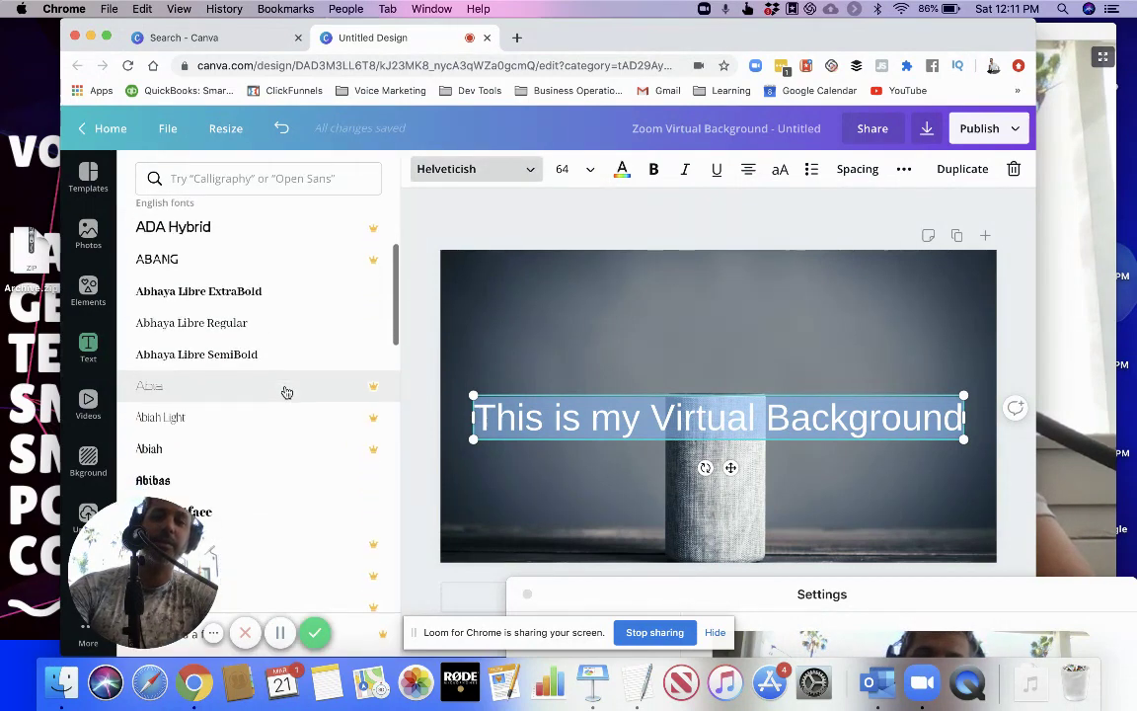
scroll(286, 393, "down", 5)
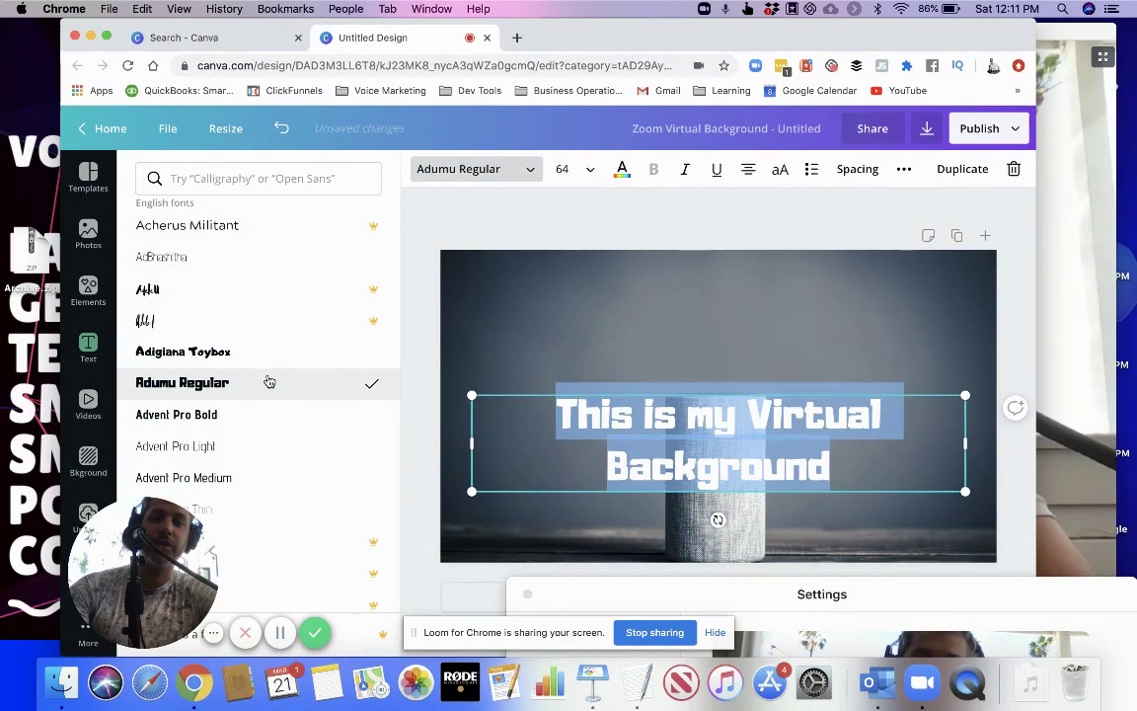
Resize the heading to 56 so it fits one line, and move it near the top
left_click(592, 171)
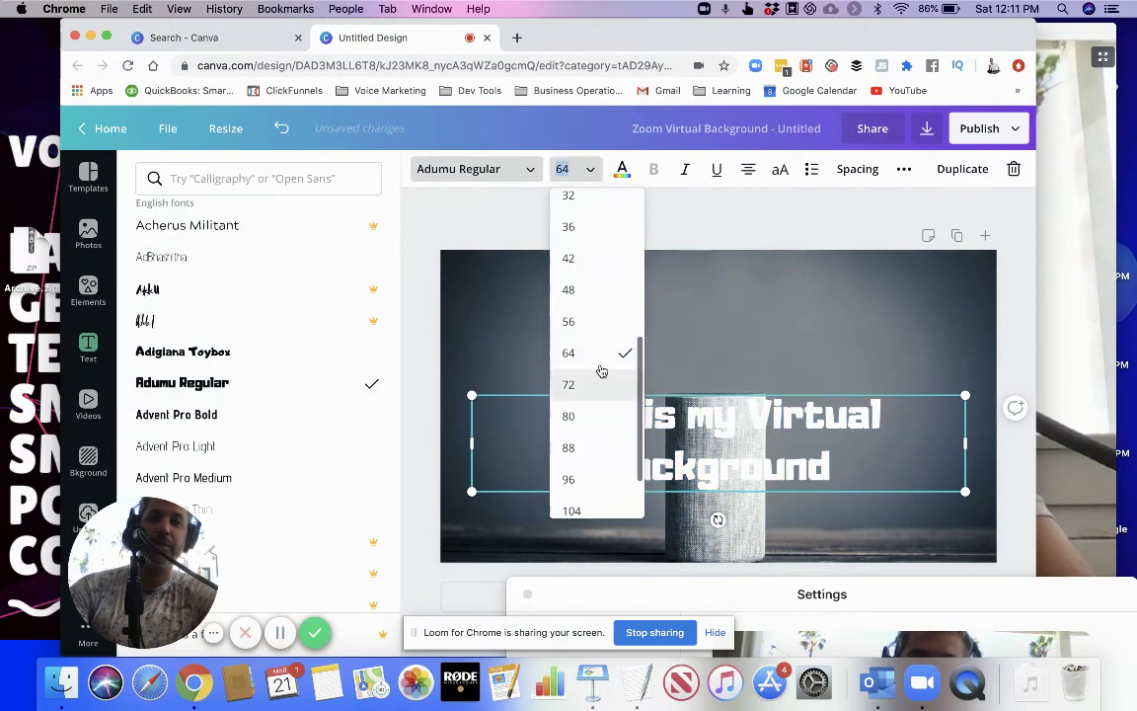
left_click(591, 320)
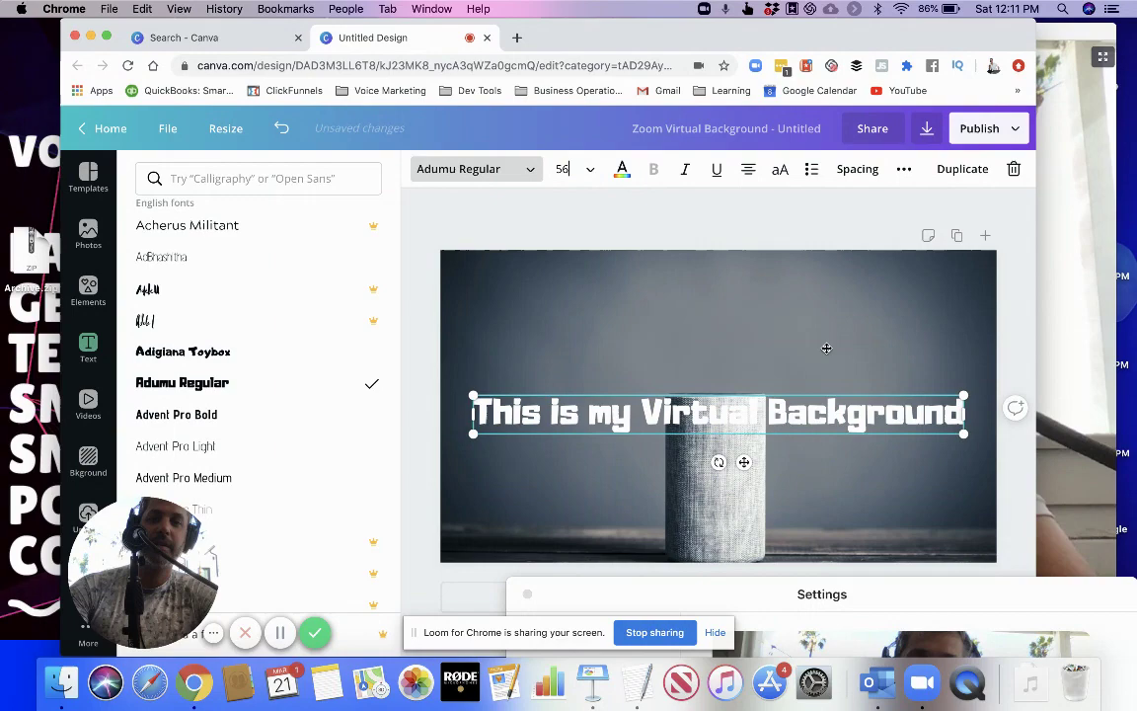
left_click(825, 307)
left_click_drag(835, 393, 835, 296)
From the uploaded images, place the speaker photo on the design's right side
scroll(306, 427, "down", 3)
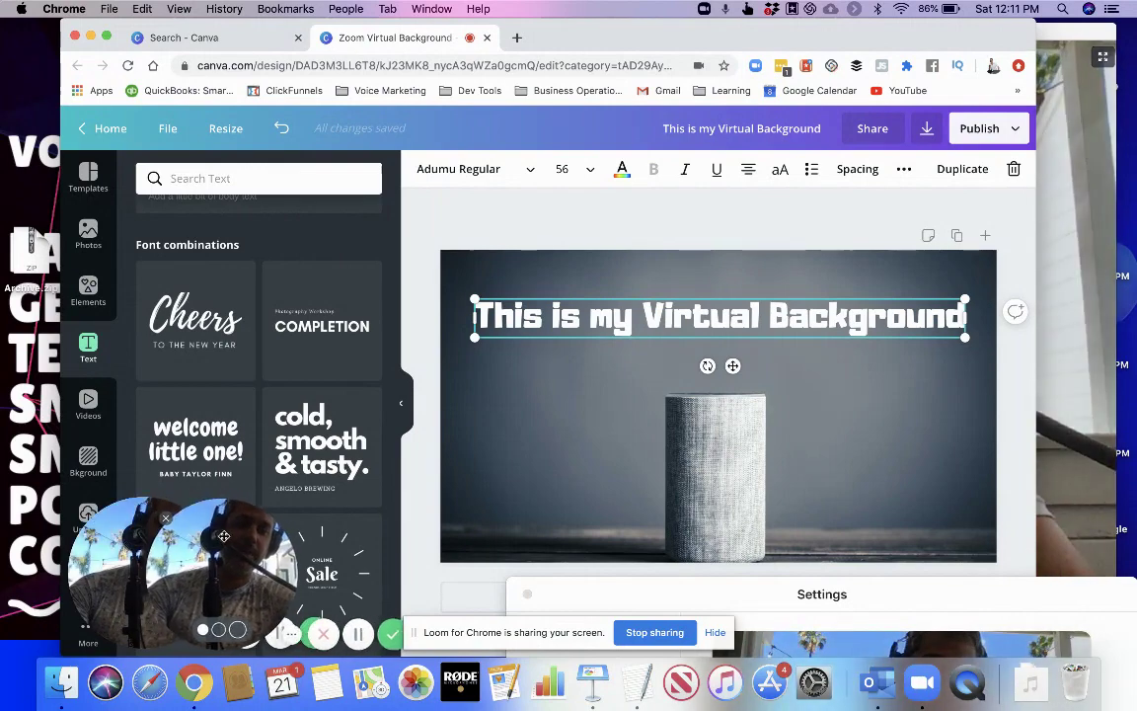
left_click_drag(209, 532, 114, 539)
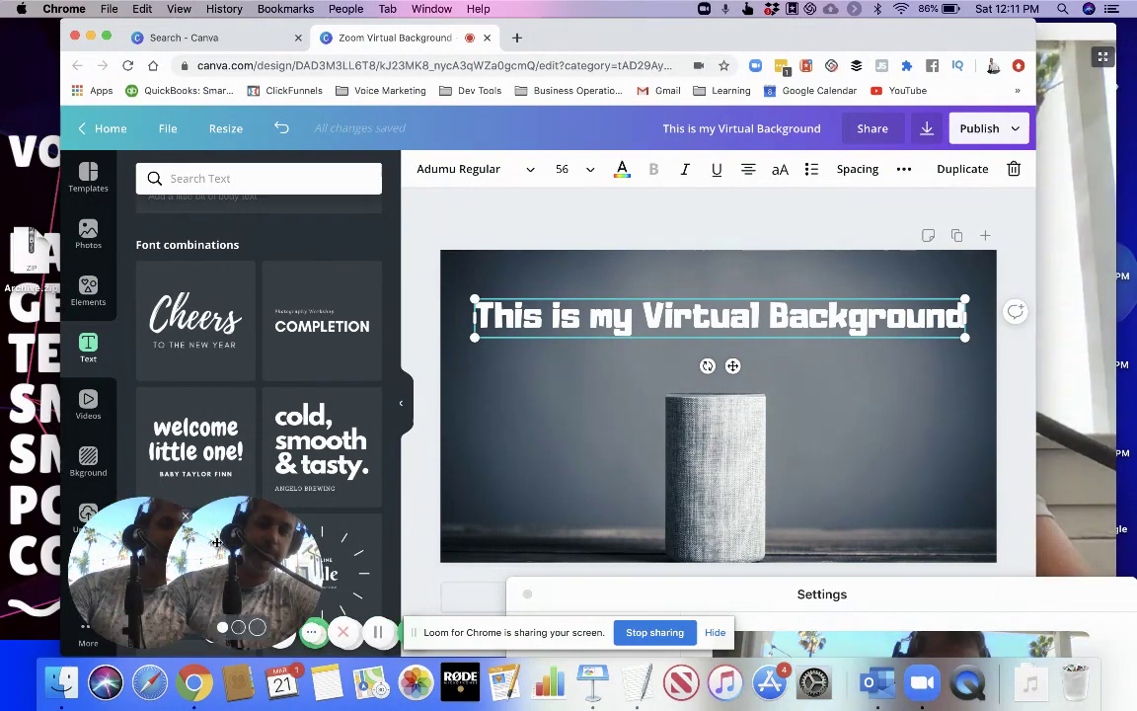
scroll(100, 487, "down", 2)
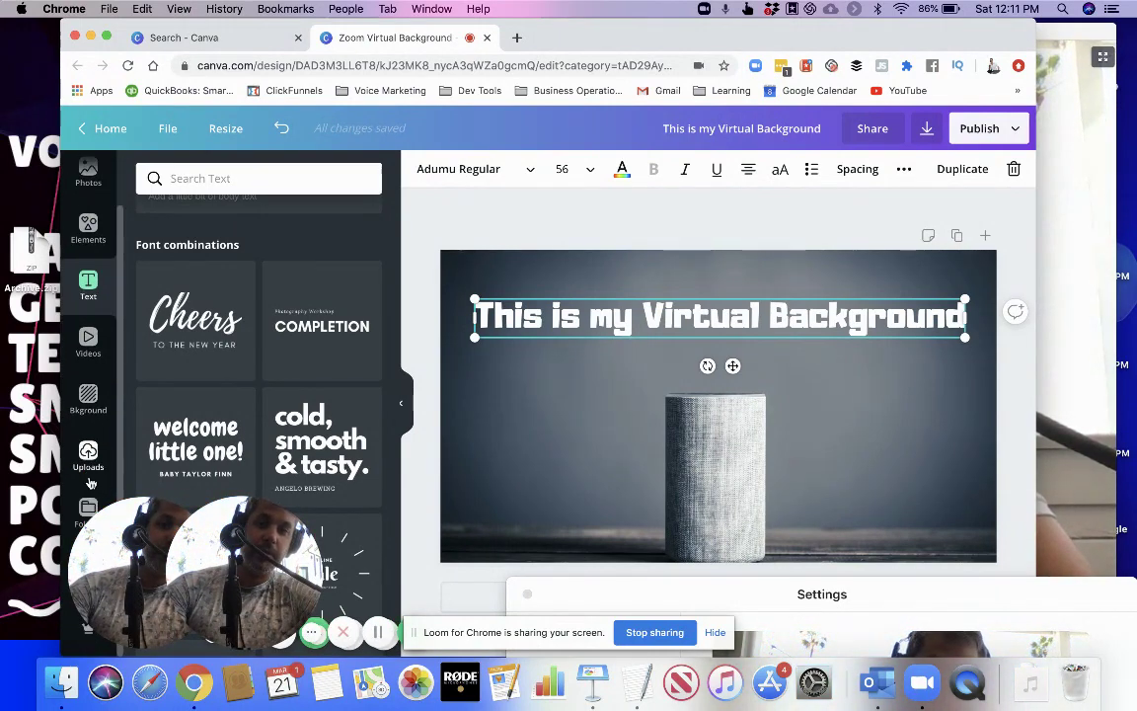
left_click(88, 454)
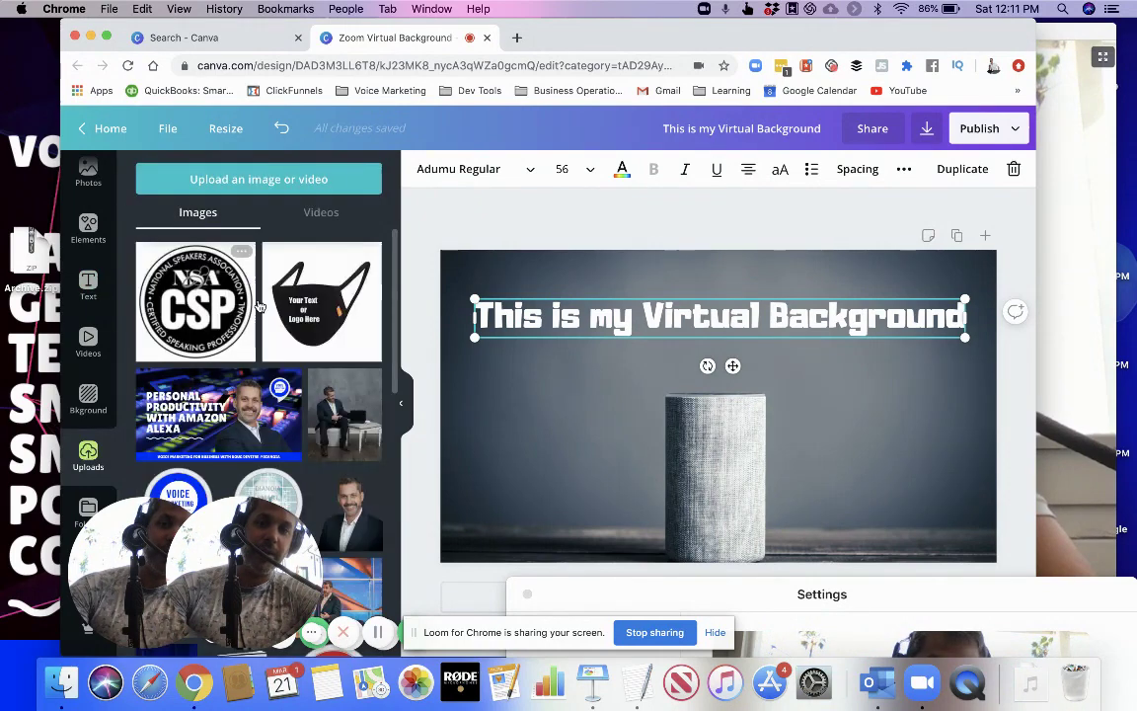
scroll(274, 291, "down", 5)
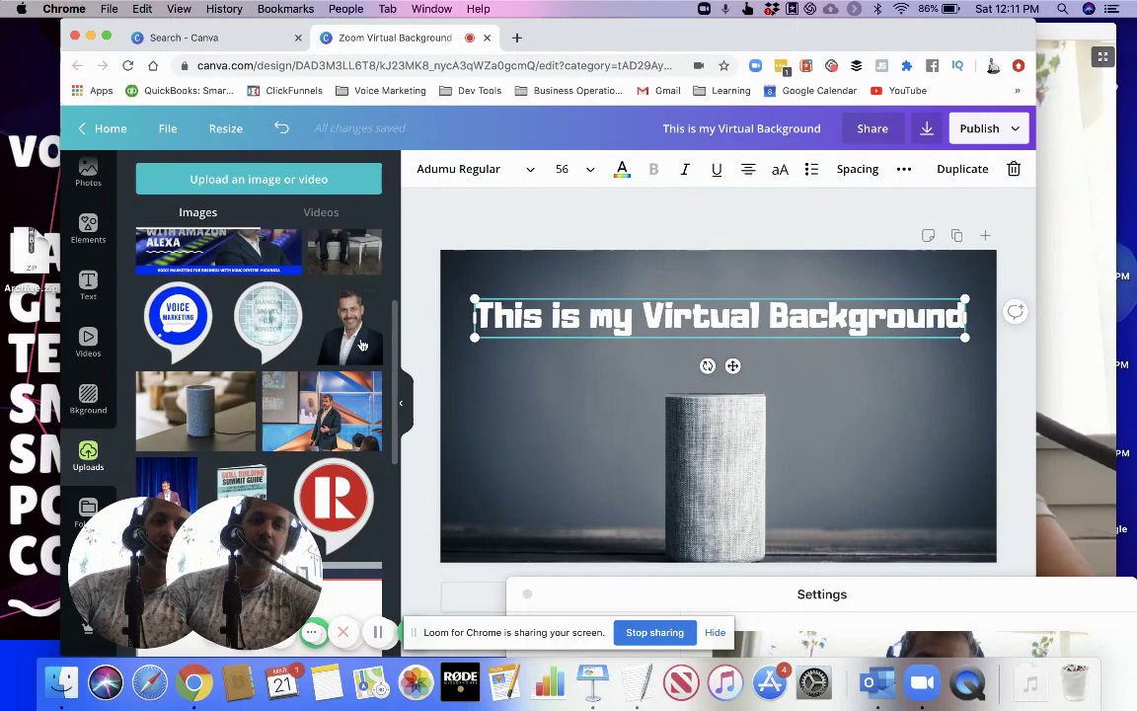
left_click_drag(342, 323, 885, 424)
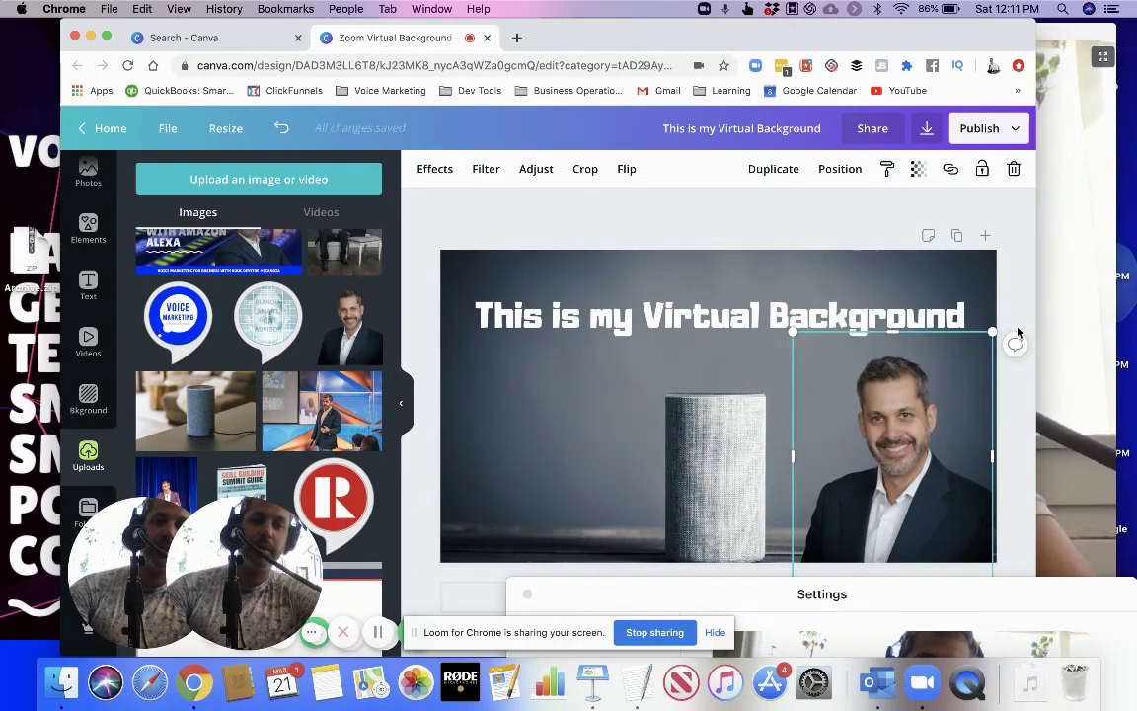
left_click_drag(694, 599, 679, 638)
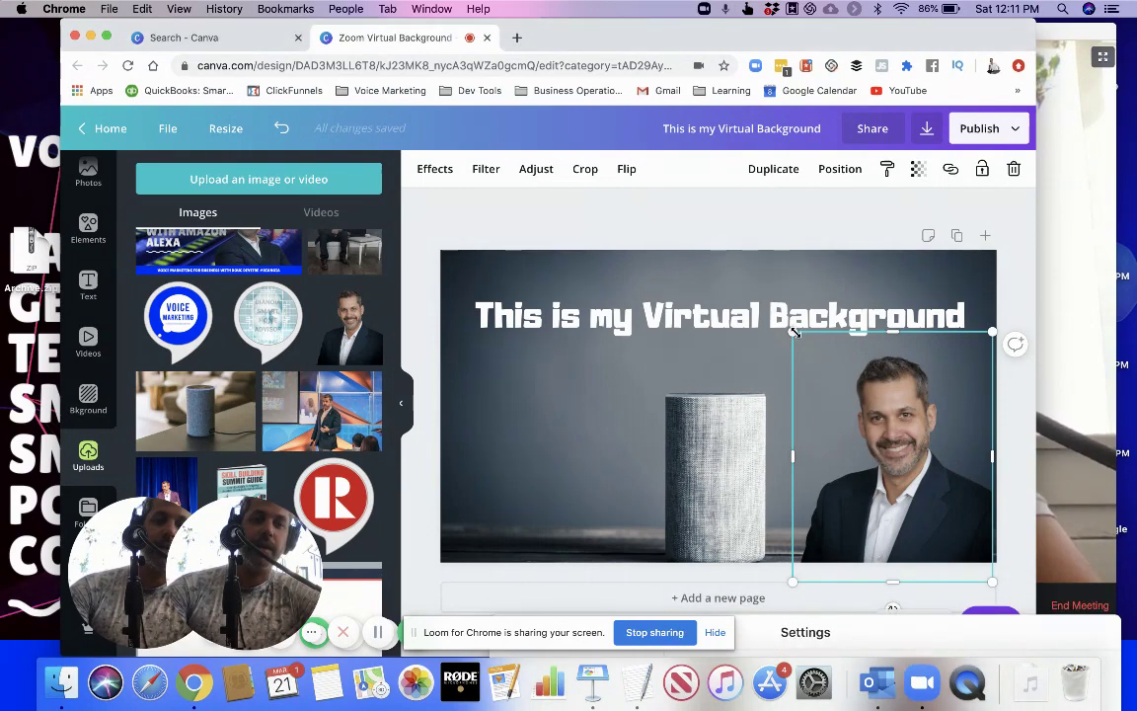
Replace the speaker photo with the Voice Marketing logo, shrunk and placed below the heading
left_click_drag(796, 332, 843, 393)
left_click_drag(894, 469, 893, 441)
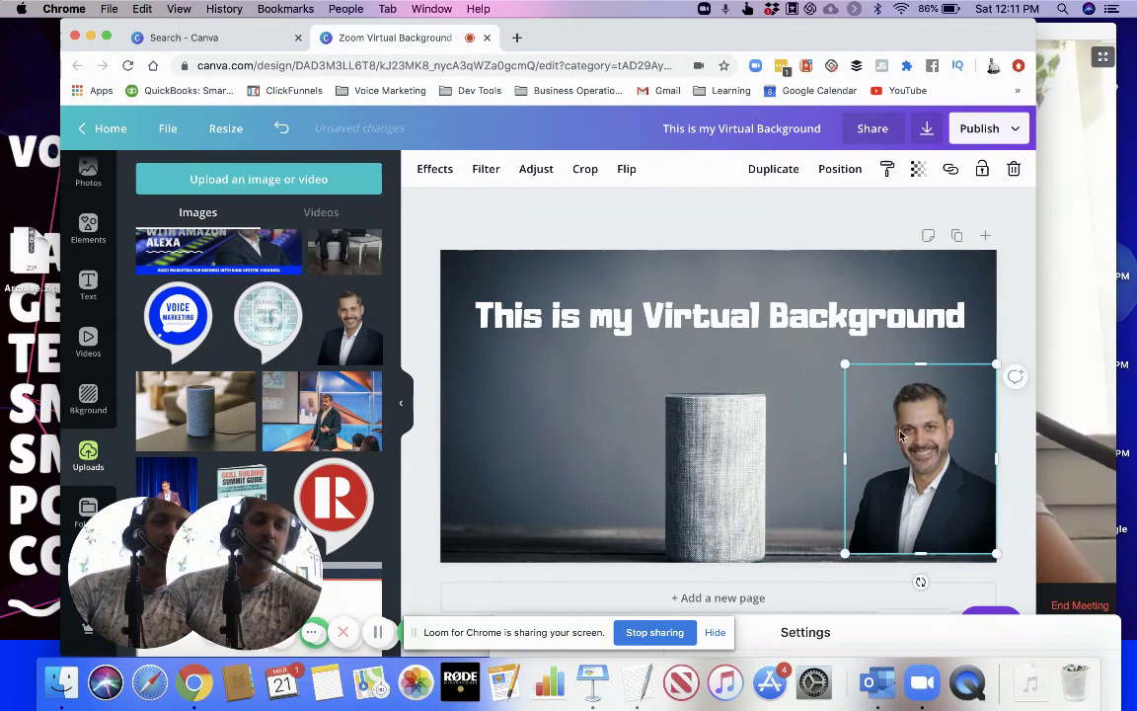
key("BackSpace")
left_click_drag(177, 314, 915, 406)
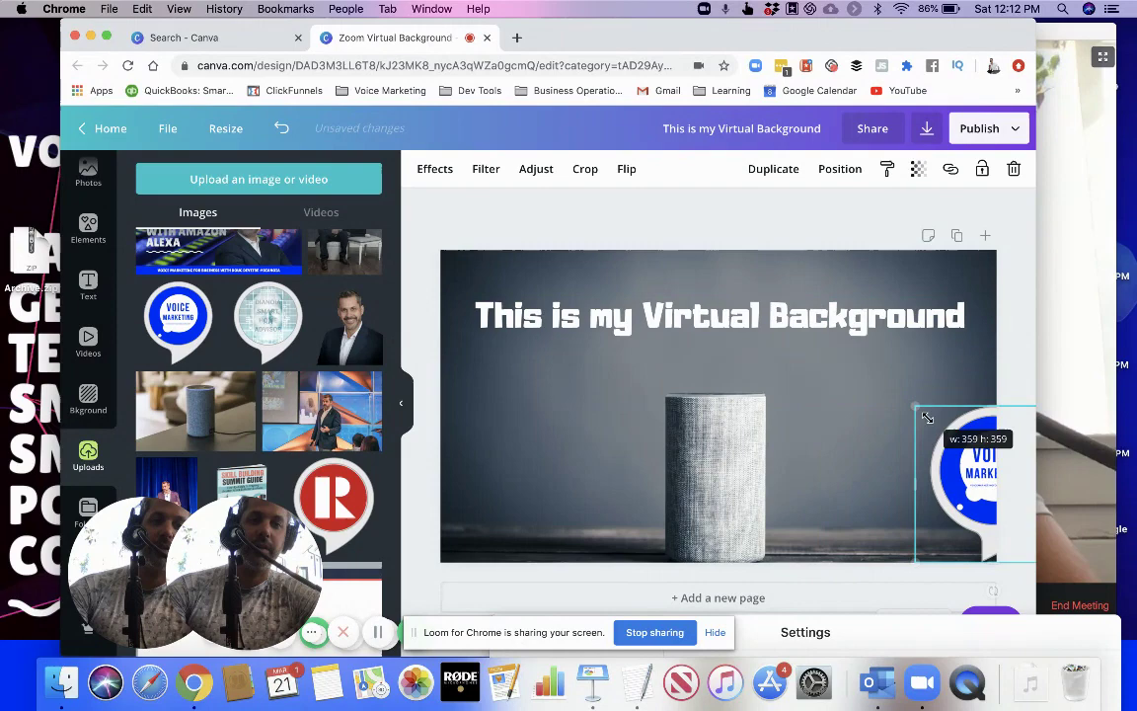
left_click_drag(958, 464, 866, 422)
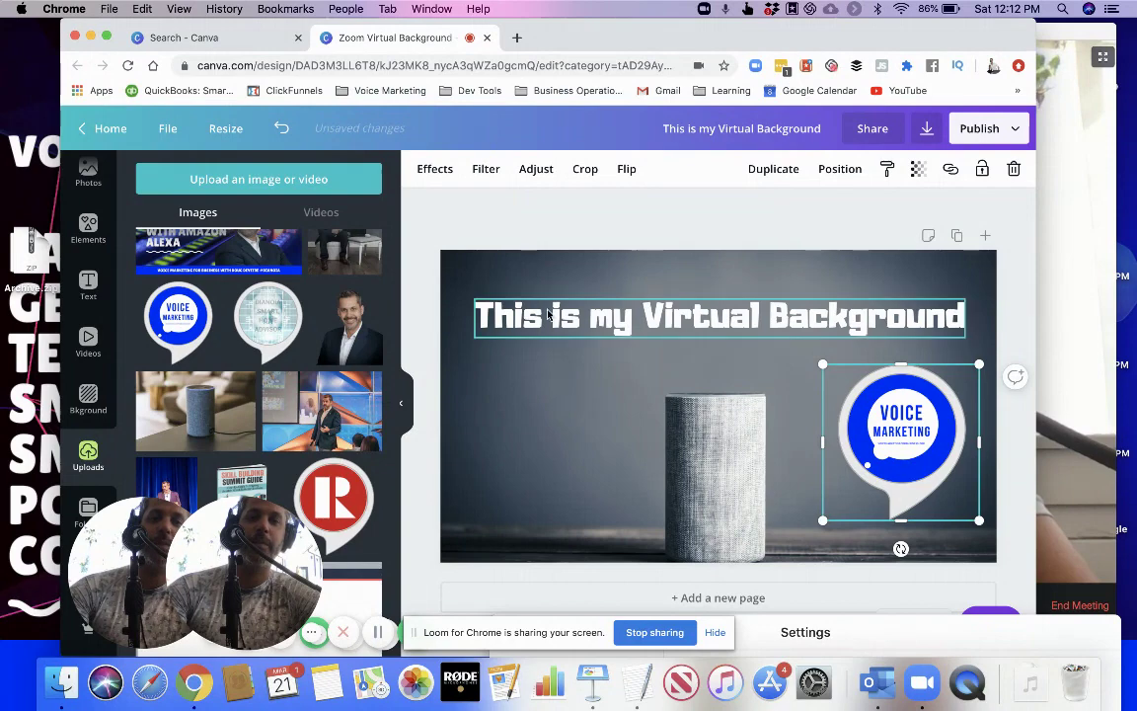
Load remove.bg in a new browser tab, then return to the Canva design tab
key("super+t")
type("rem")
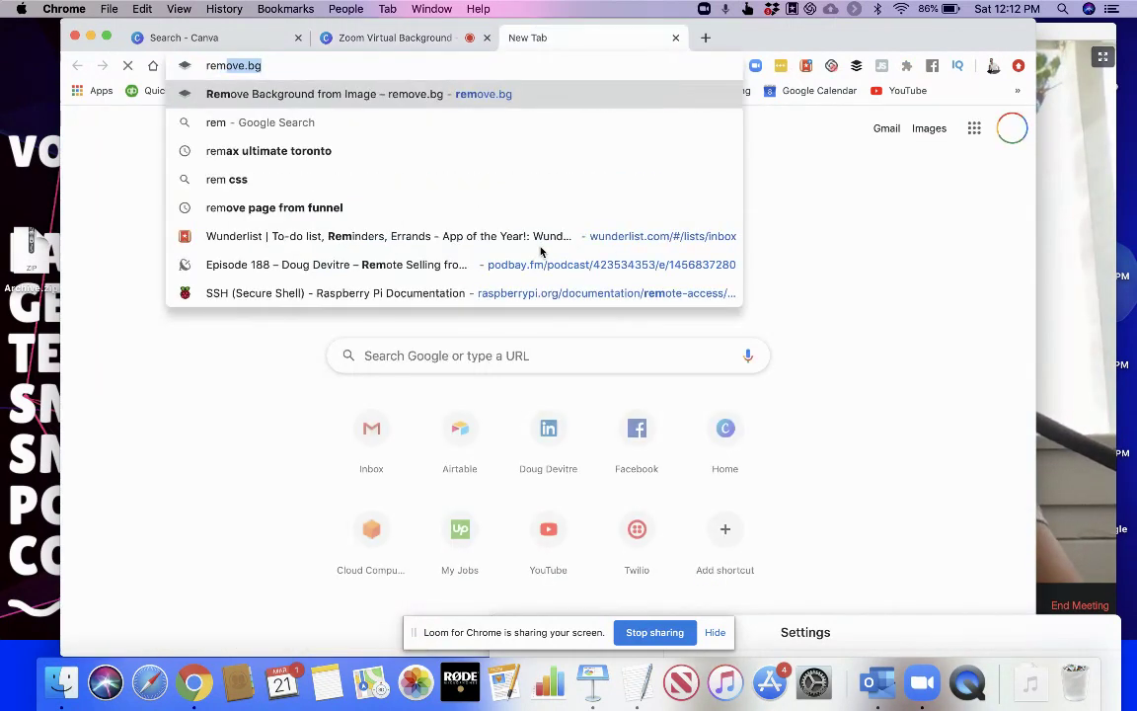
type("ove")
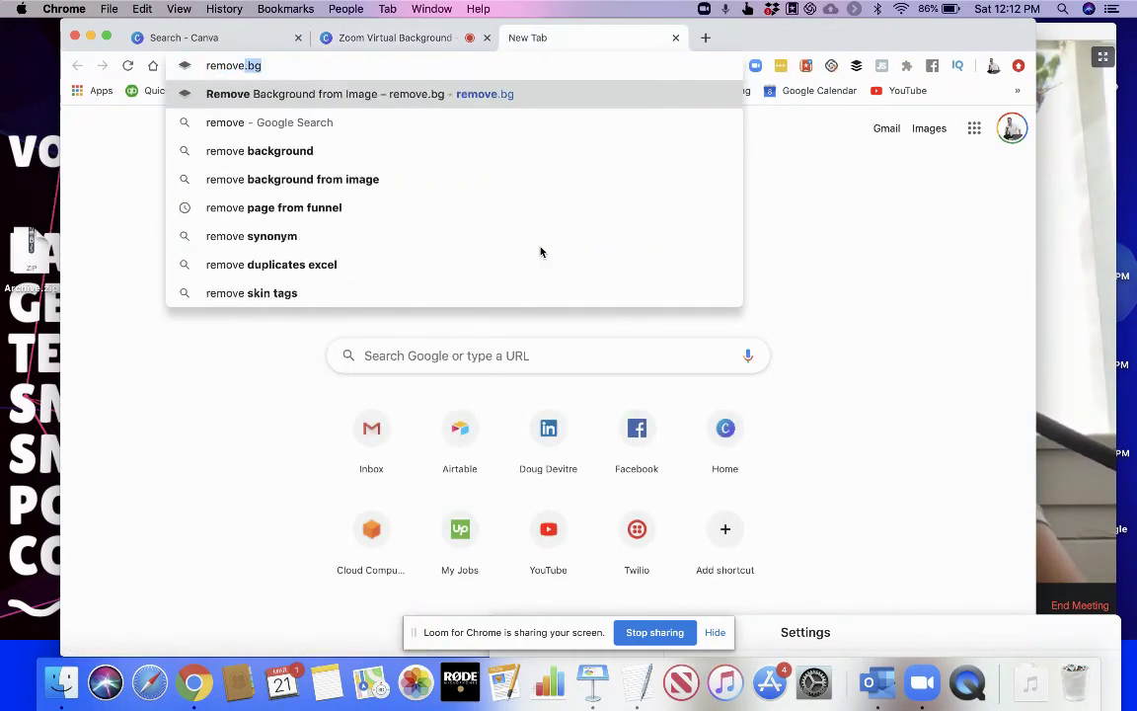
key("Return")
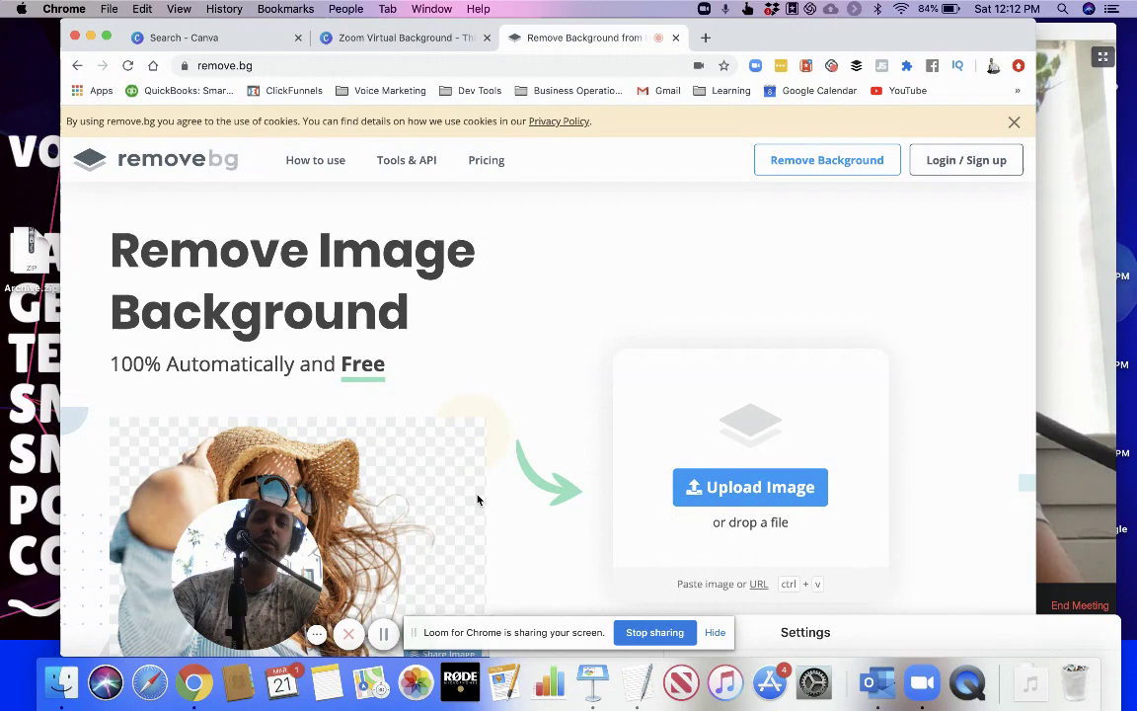
left_click(403, 37)
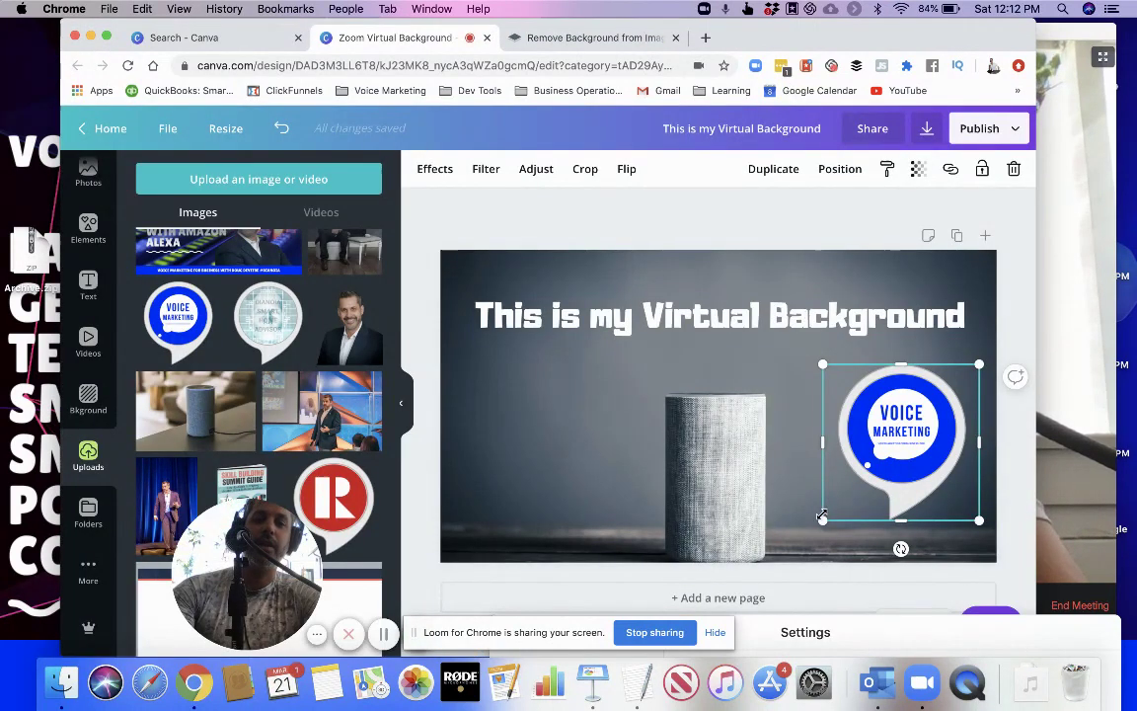
Make the Voice Marketing logo slightly smaller and download the design as a PNG
mouse_move(822, 517)
left_mouse_down()
mouse_move(841, 499)
mouse_move(829, 502)
left_mouse_up()
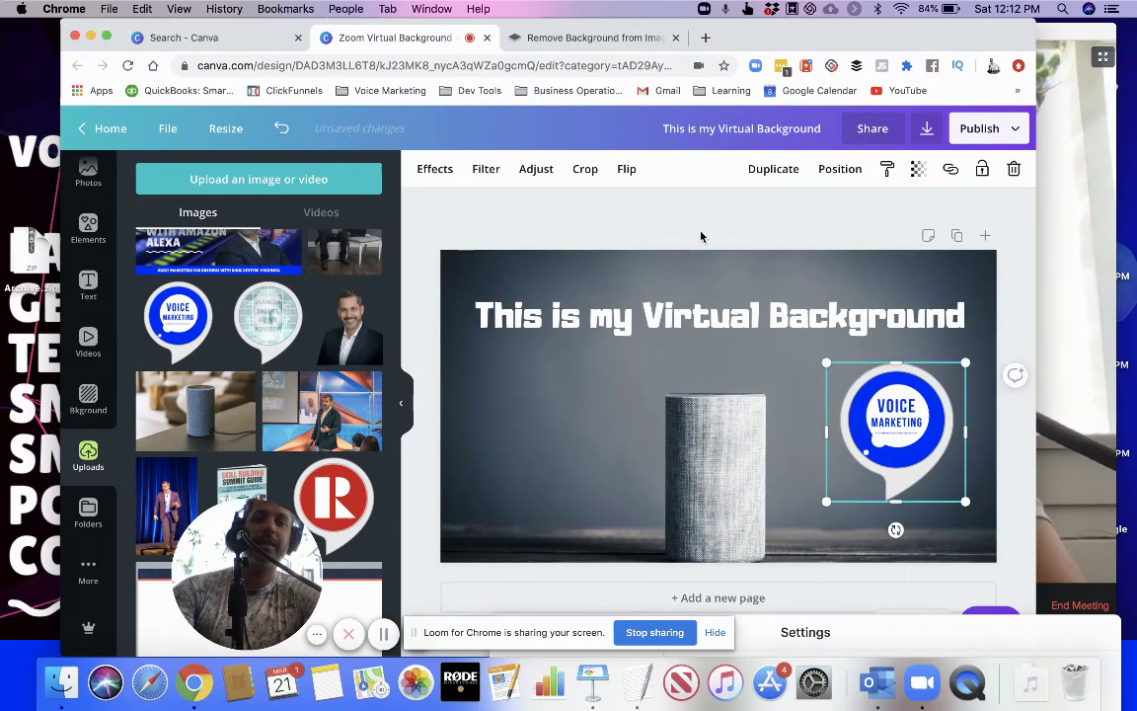
left_click(930, 129)
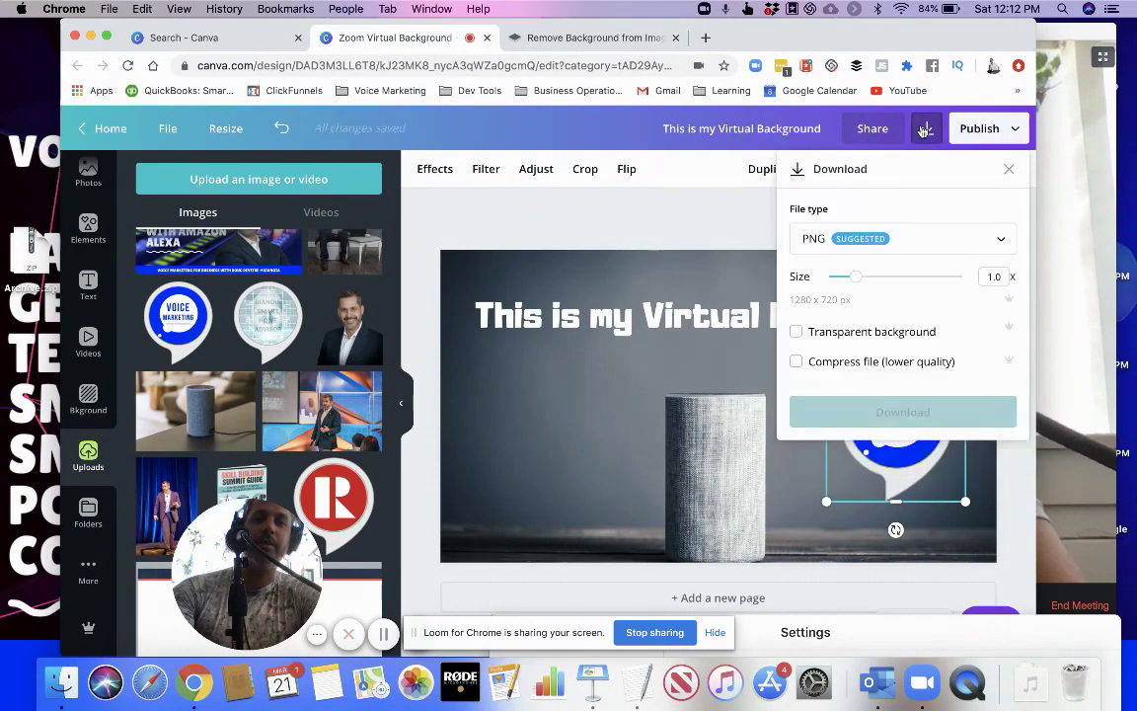
left_click(906, 410)
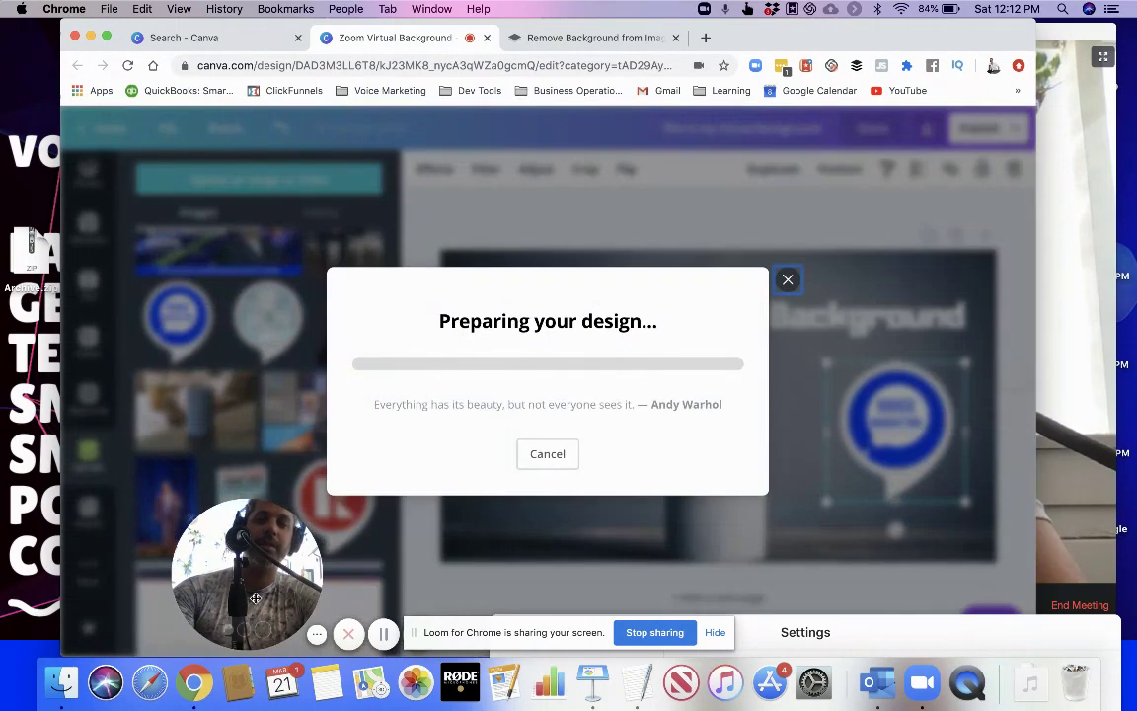
key("ctrl+Up")
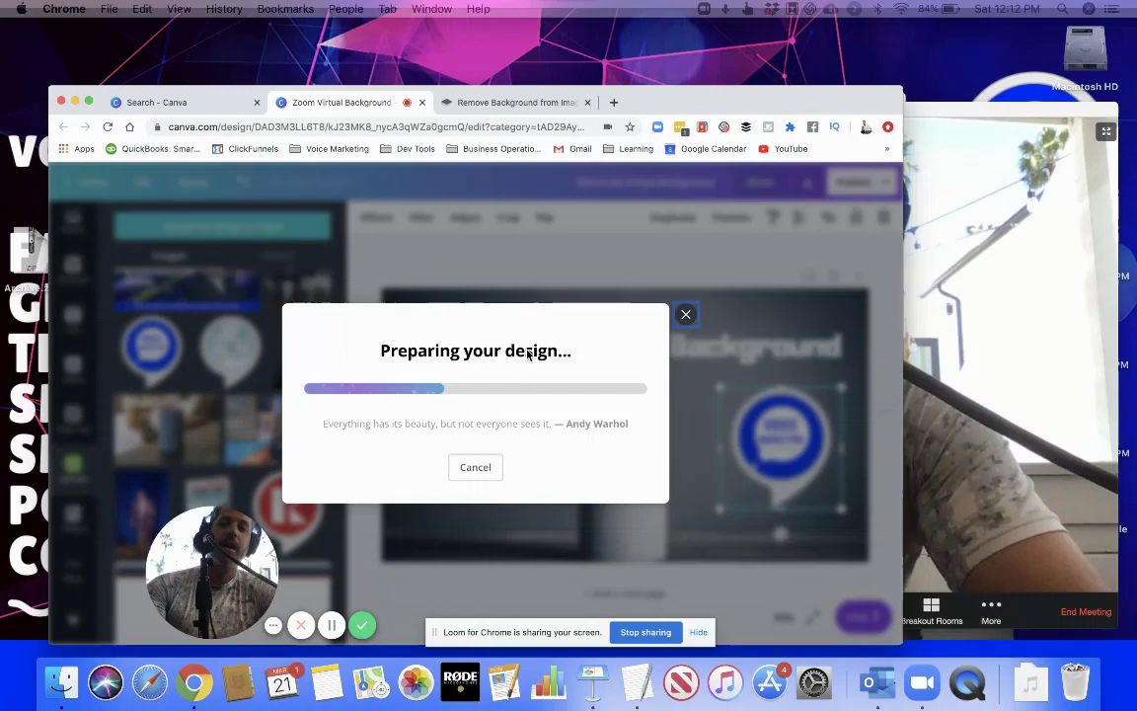
Add This is my Virtual Background.png from Downloads as Zoom's virtual background
left_click(894, 464)
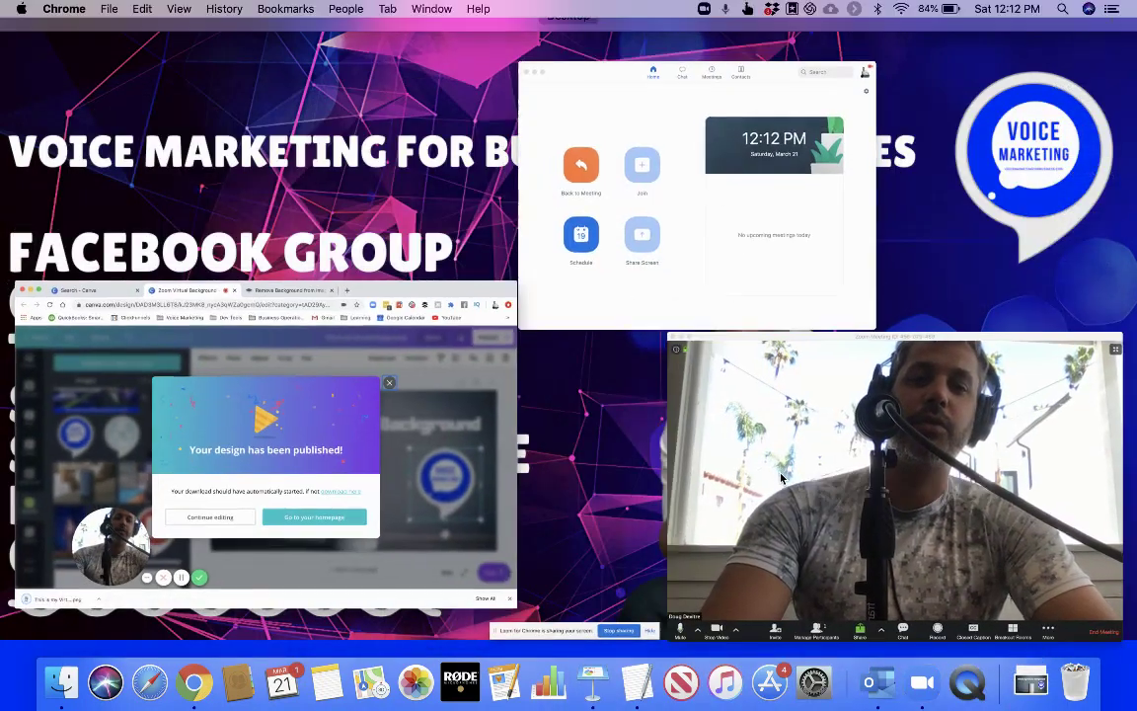
left_click(365, 600)
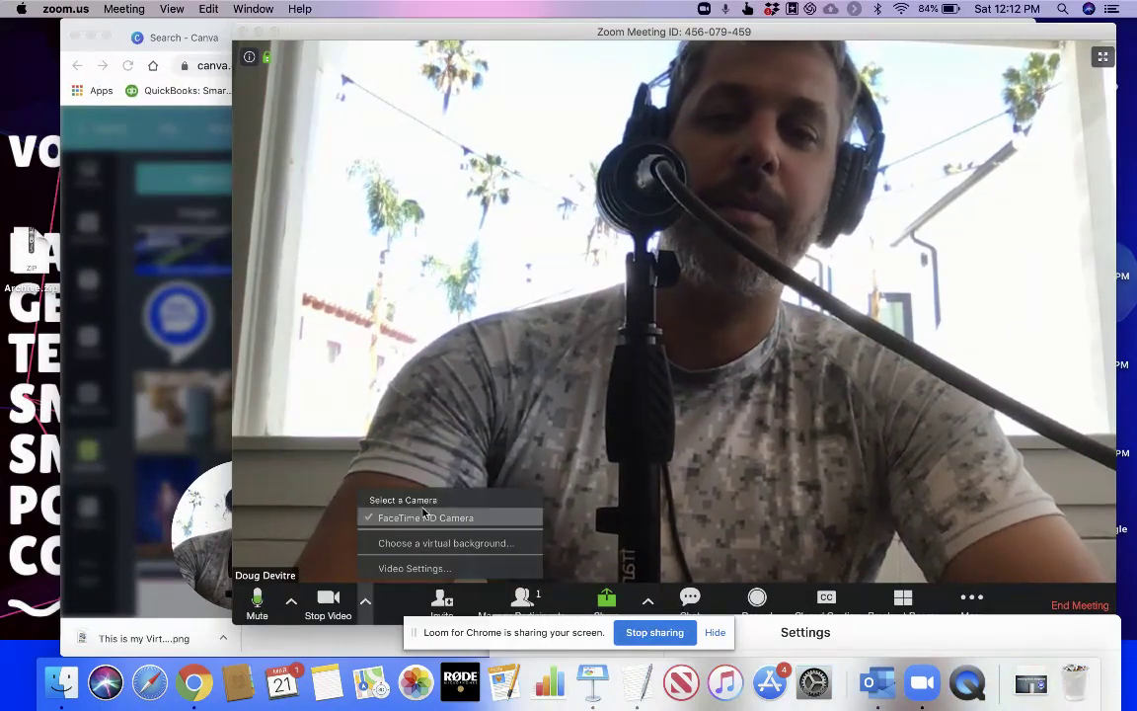
left_click(421, 542)
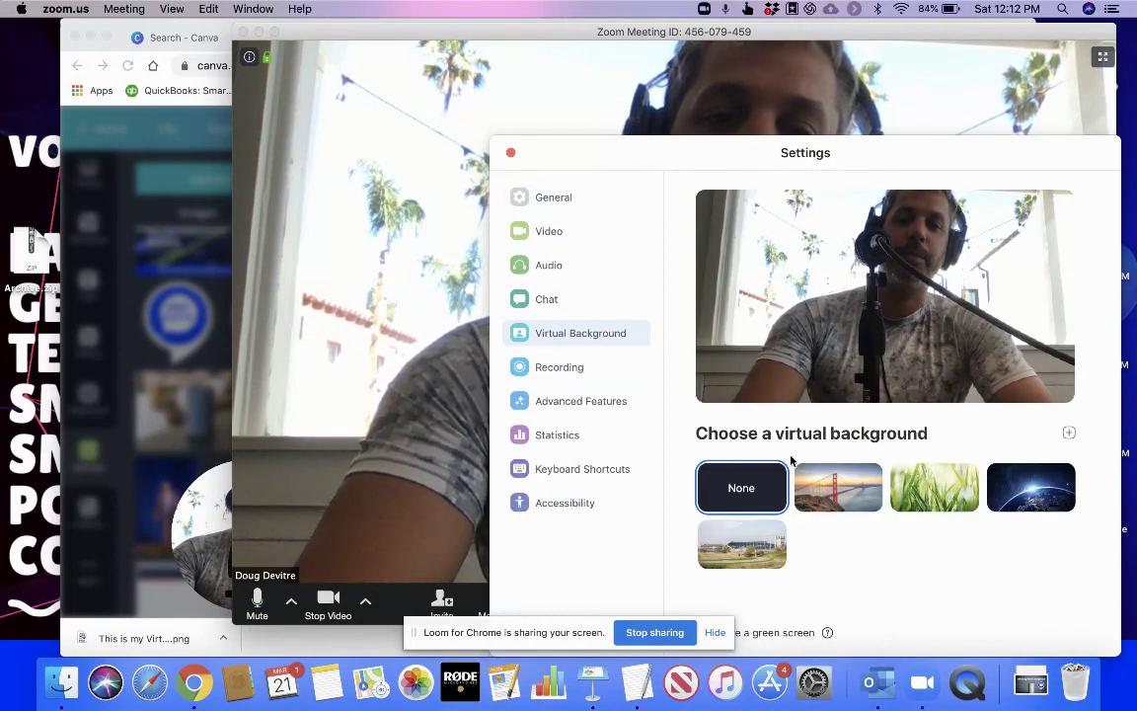
left_click(1068, 434)
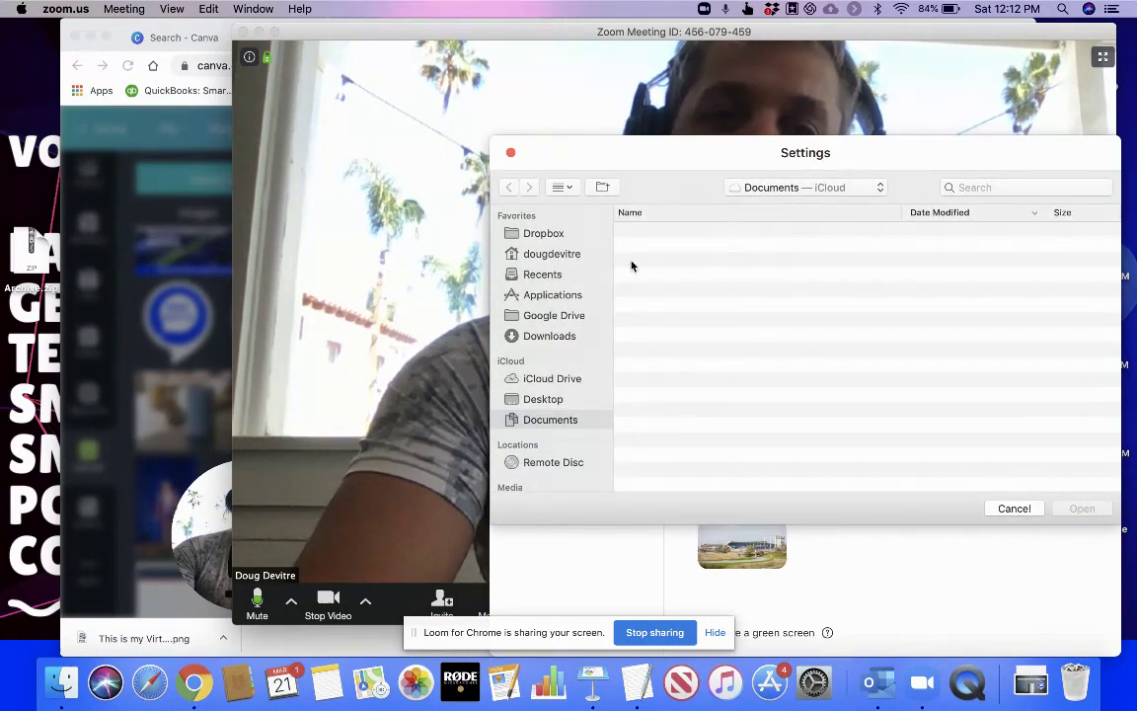
left_click(541, 335)
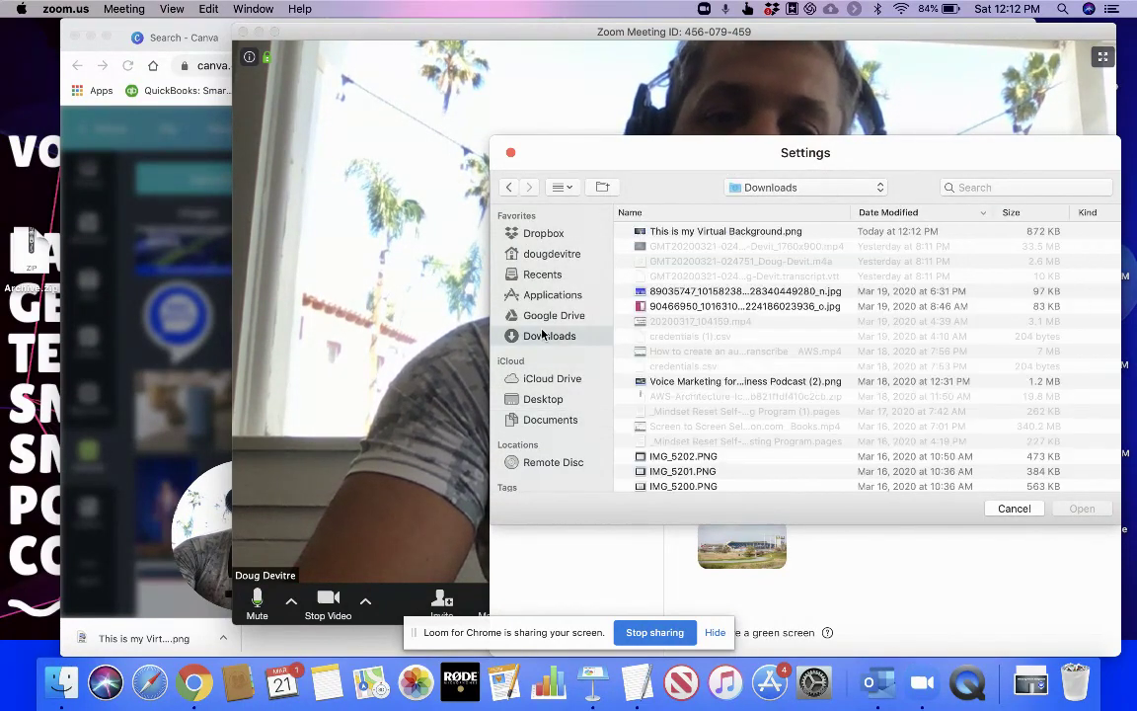
left_click(695, 232)
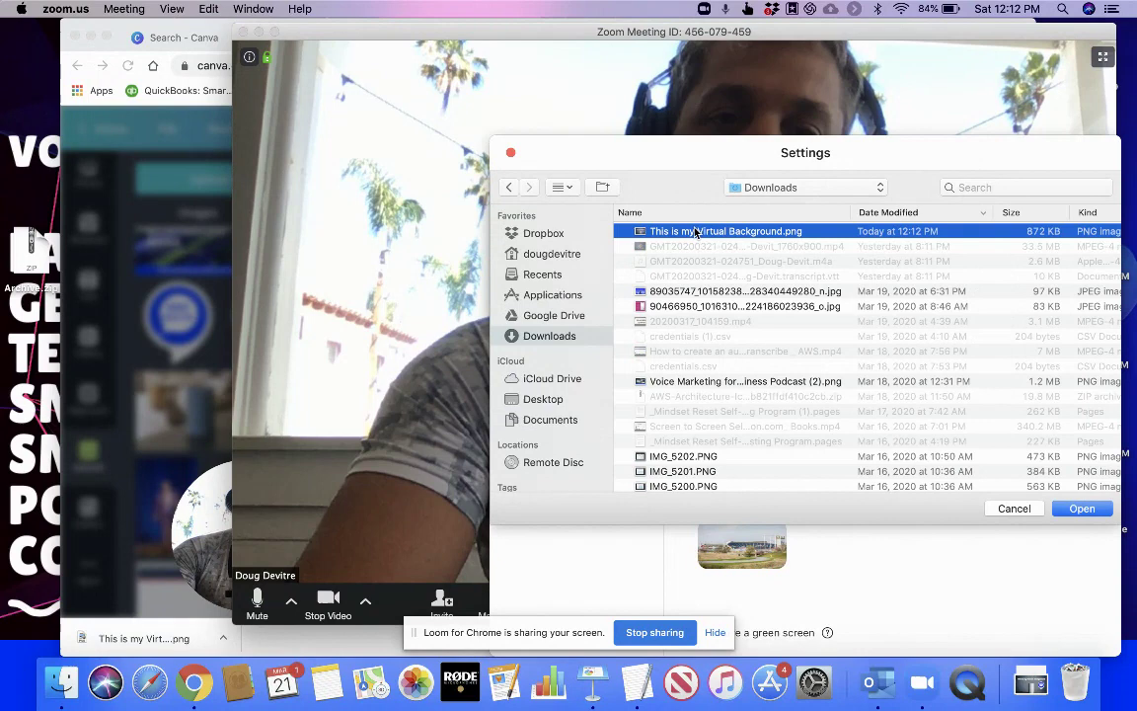
double_click(695, 232)
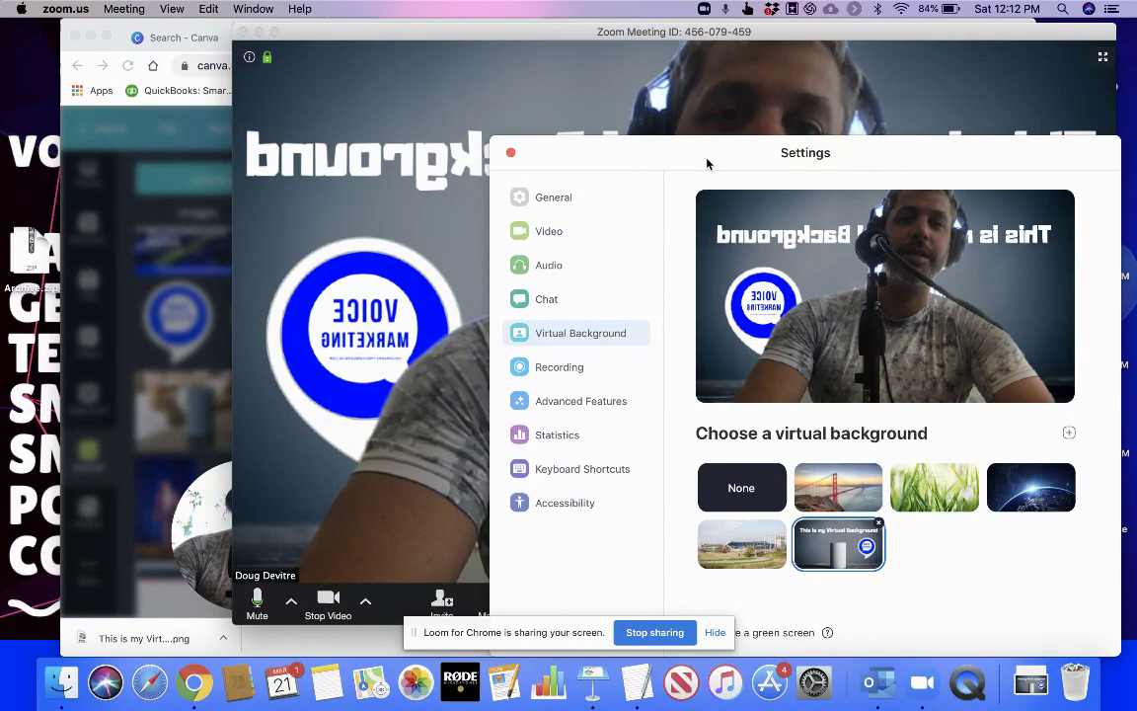
Move the Zoom Settings window to the lower right and close Canva's design-published notice
left_click_drag(707, 164, 608, 423)
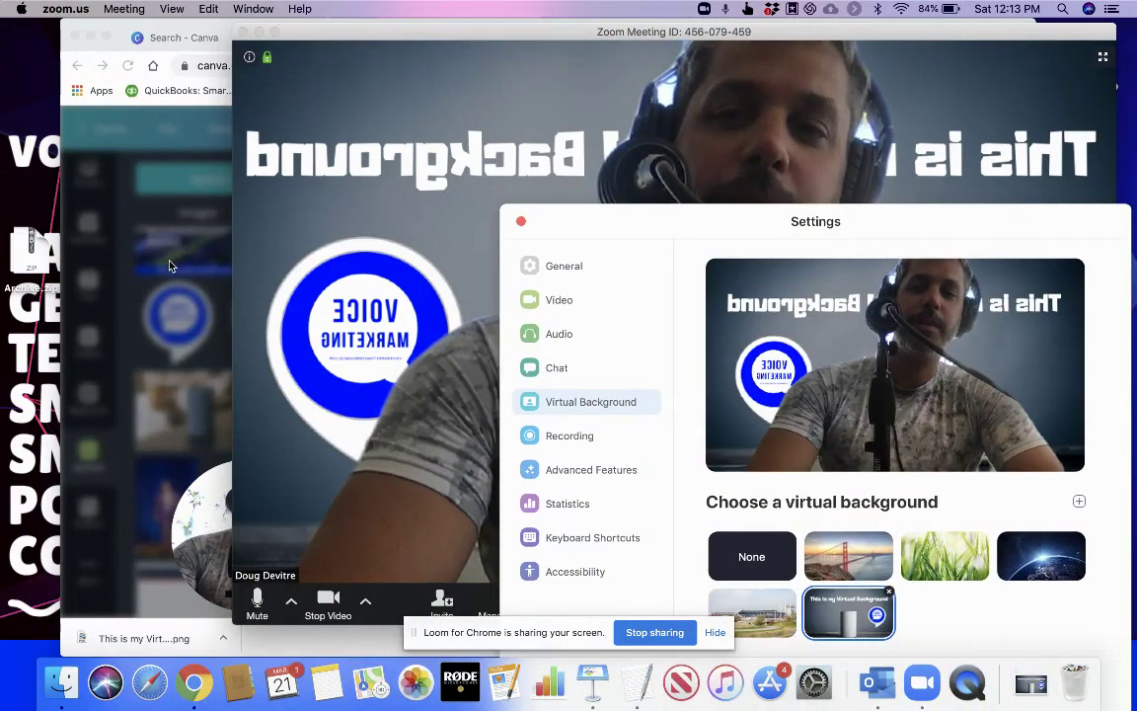
left_click(169, 264)
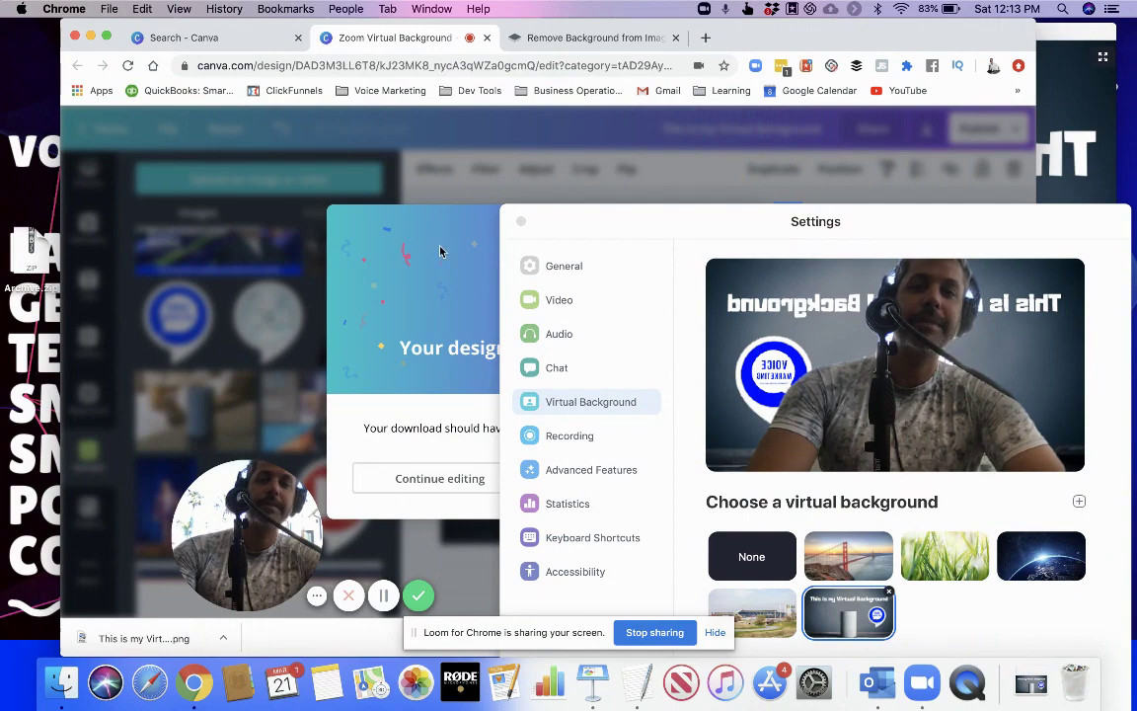
left_click_drag(641, 221, 889, 365)
left_click(788, 219)
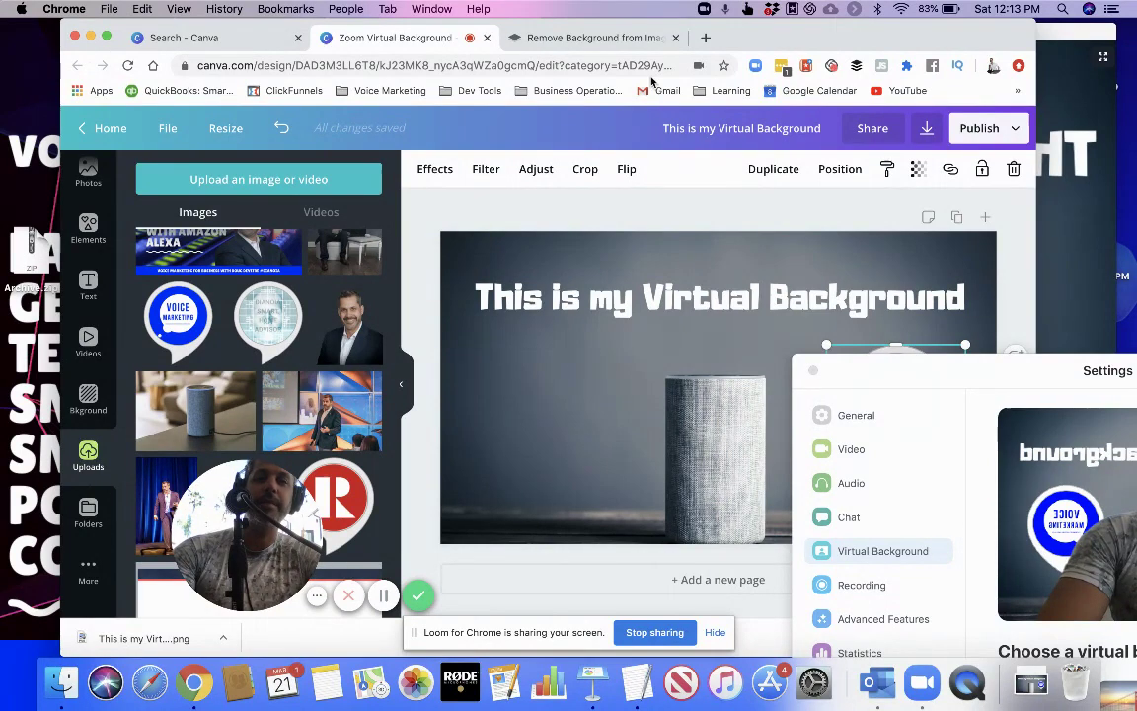
Open a new Chrome tab and go to picmonkey.com
key("super+t")
type("ph")
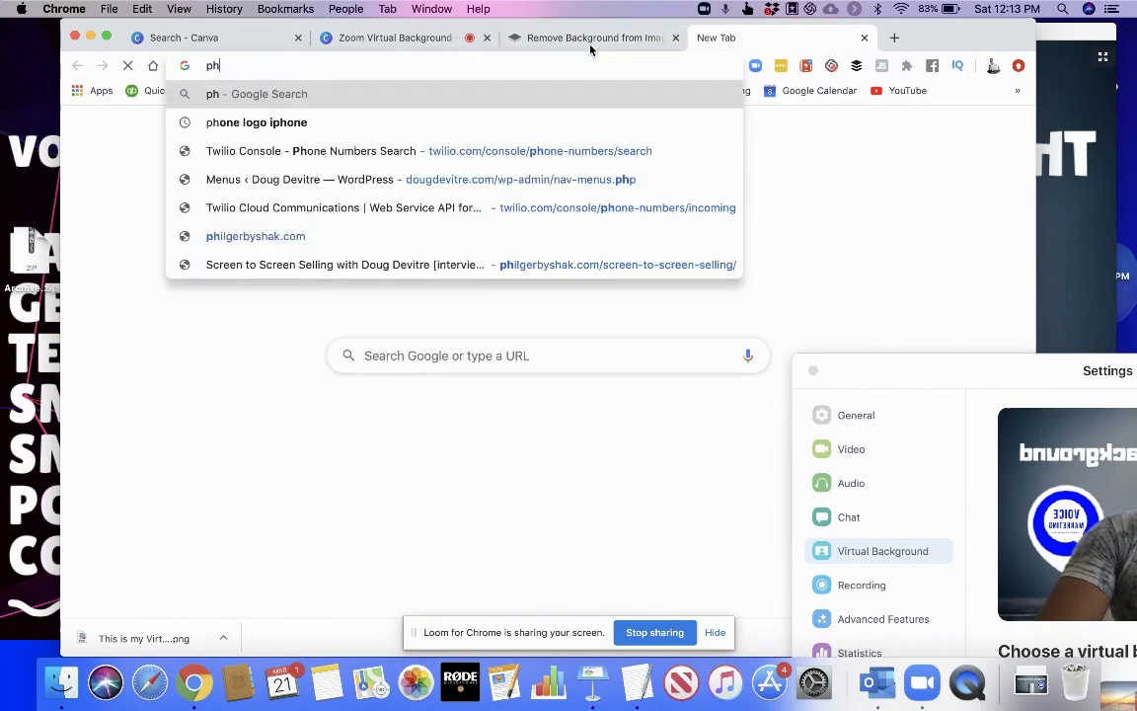
key("BackSpace")
key("BackSpace")
key("BackSpace")
type("pick")
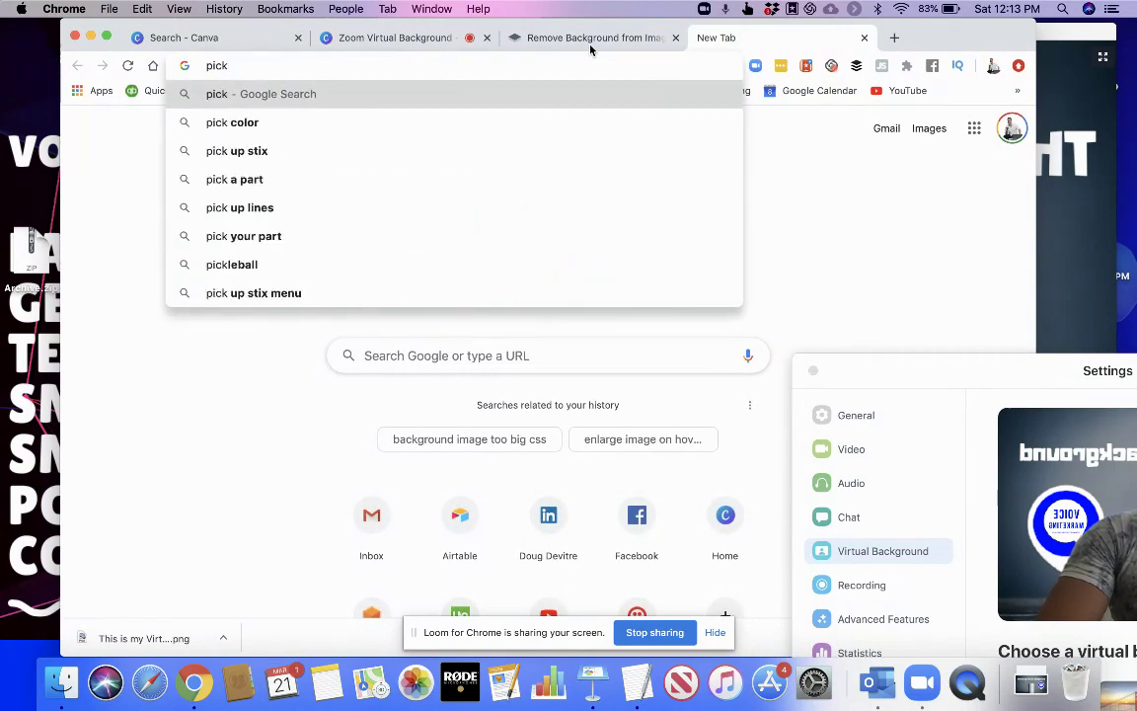
key("BackSpace")
type("mon")
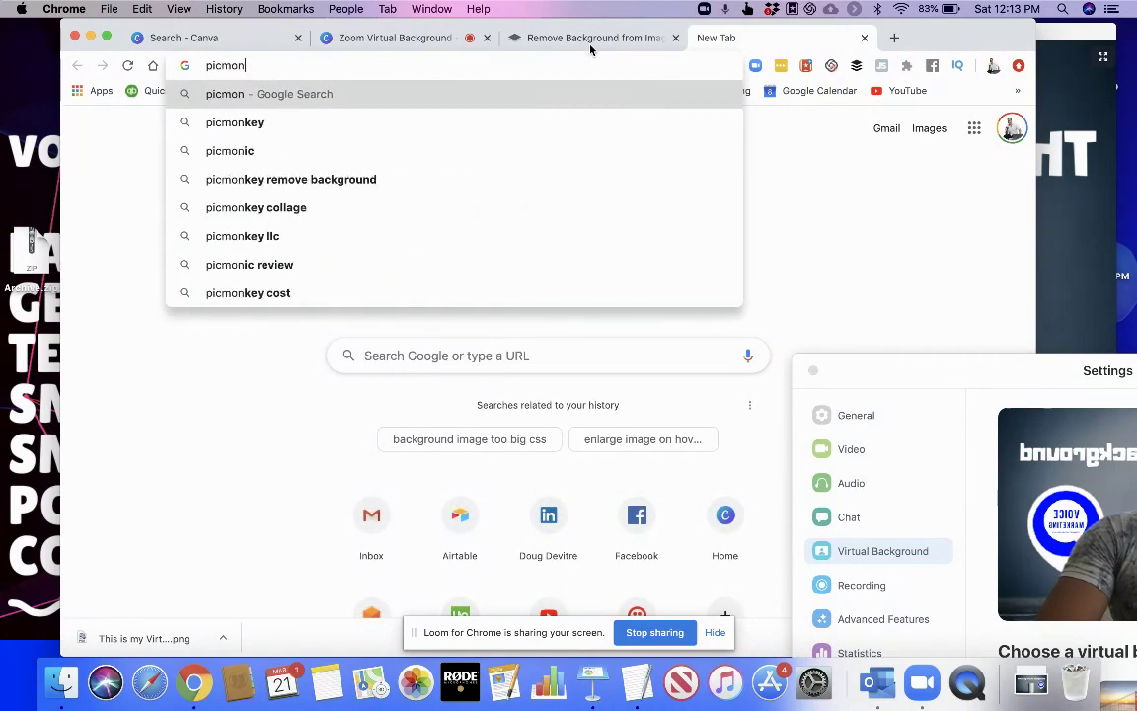
type("key.com")
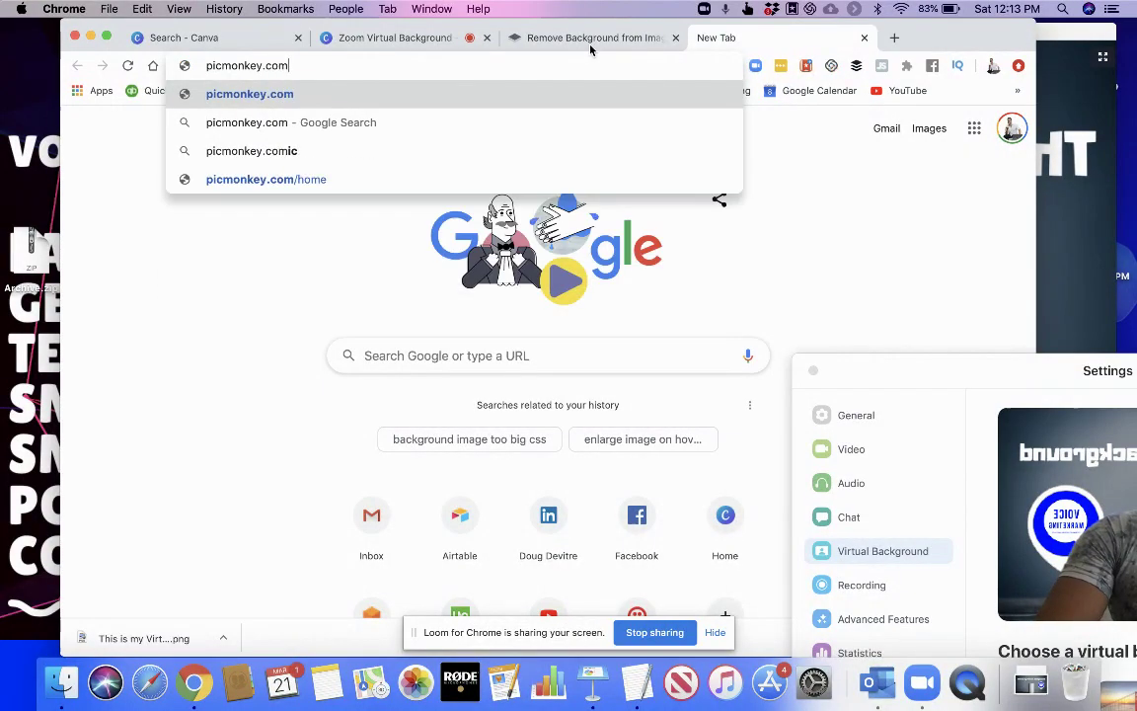
key("Return")
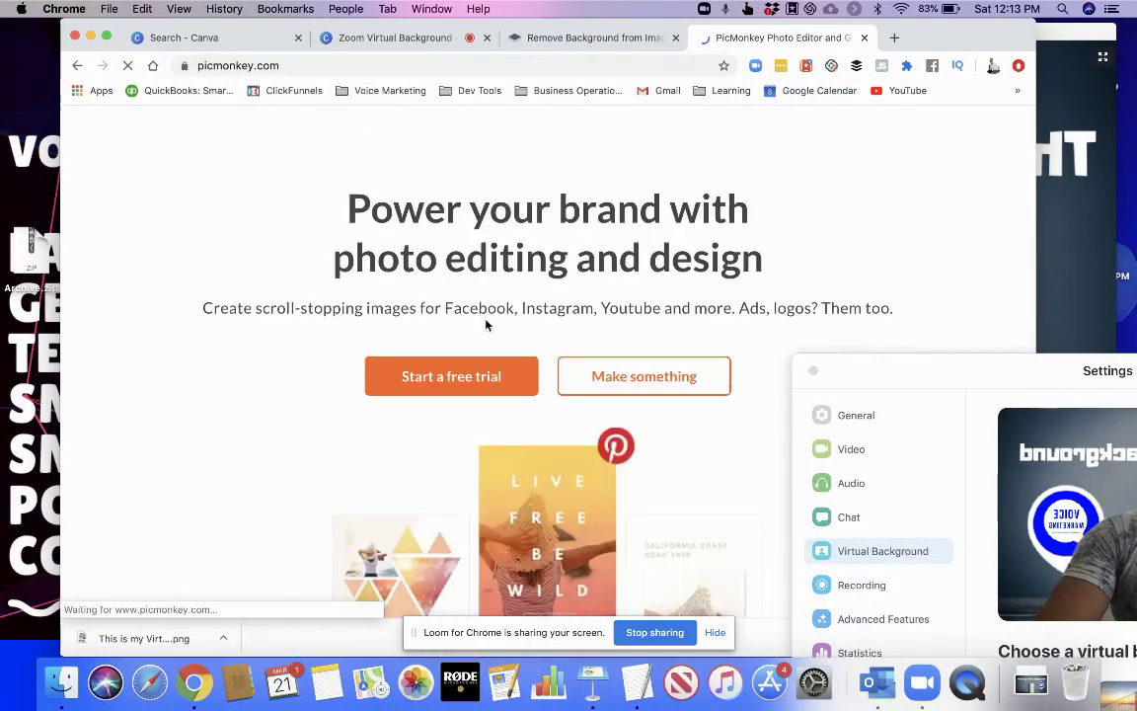
Sign in to PicMonkey from its homepage
scroll(541, 290, "down", 2)
scroll(541, 291, "up", 2)
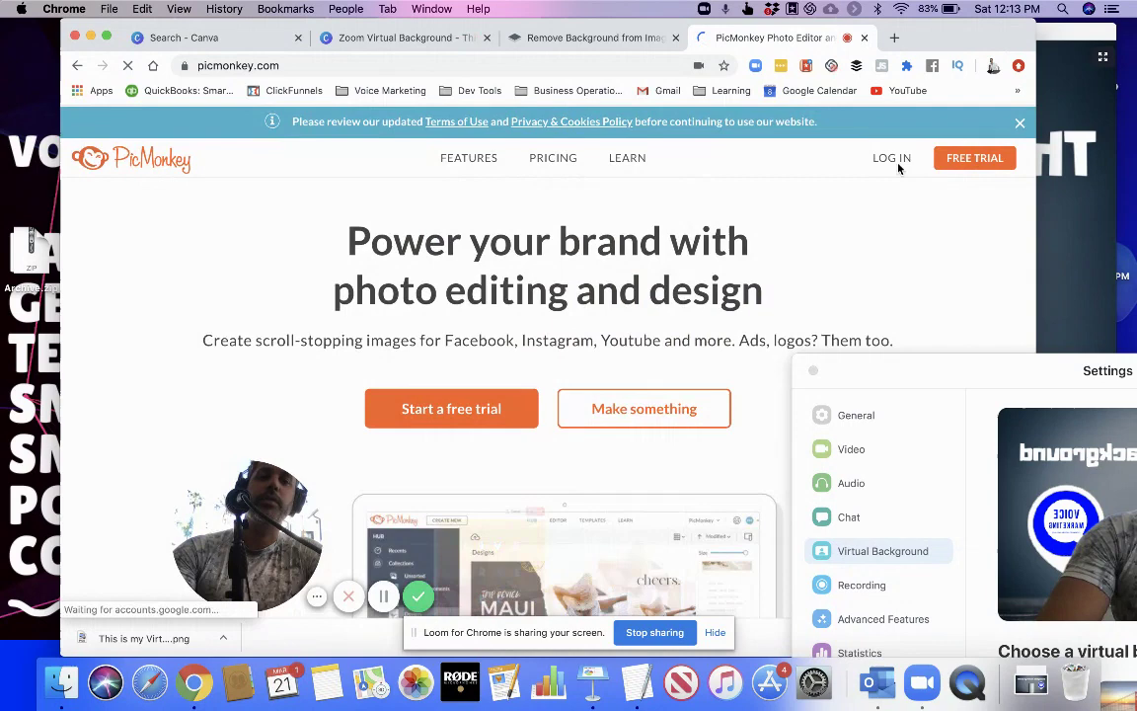
left_click(888, 158)
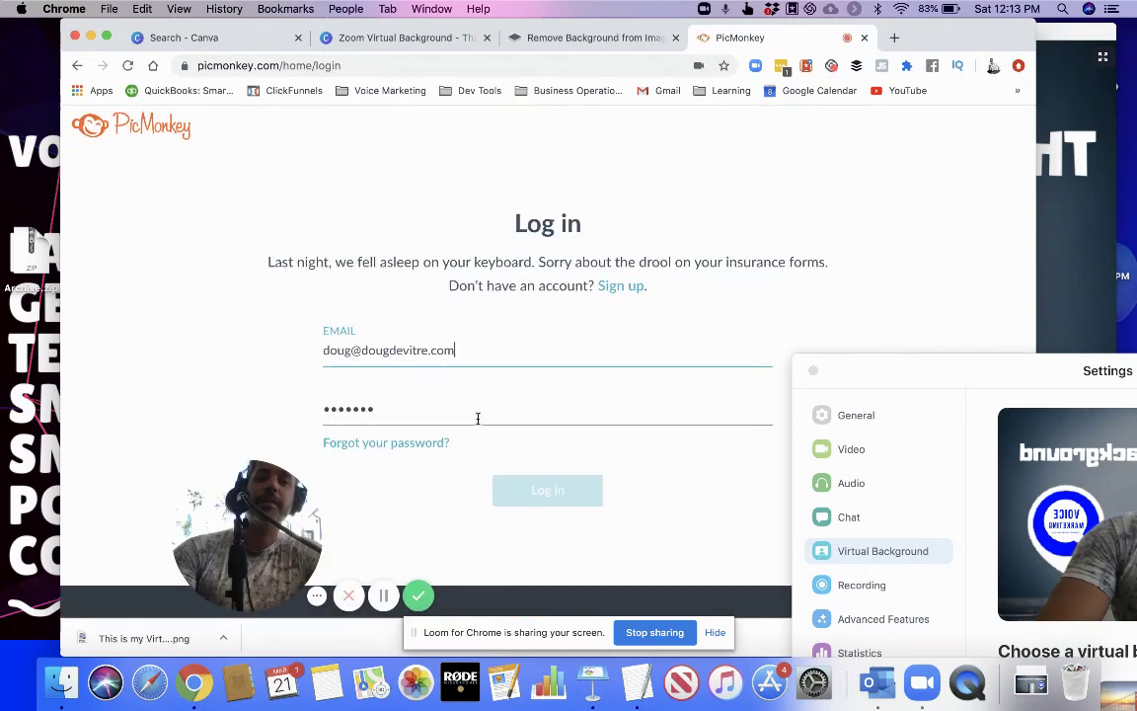
left_click(538, 489)
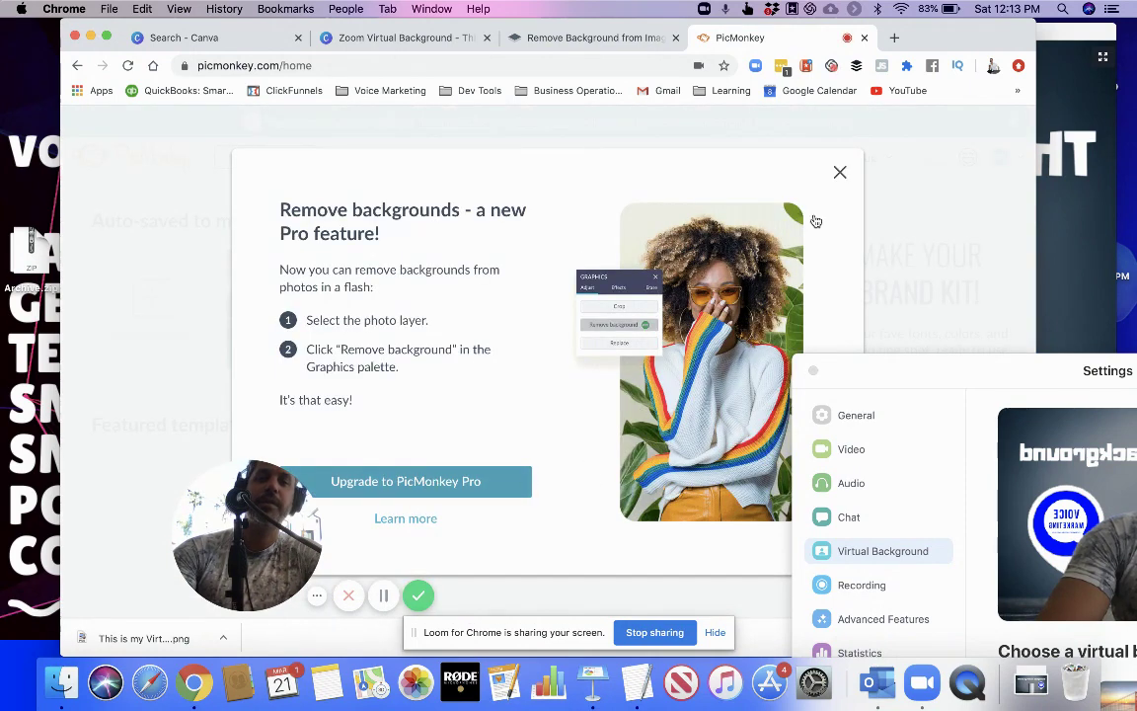
Import This is my Virtual Background.png from Downloads as a new PicMonkey project
left_click(840, 172)
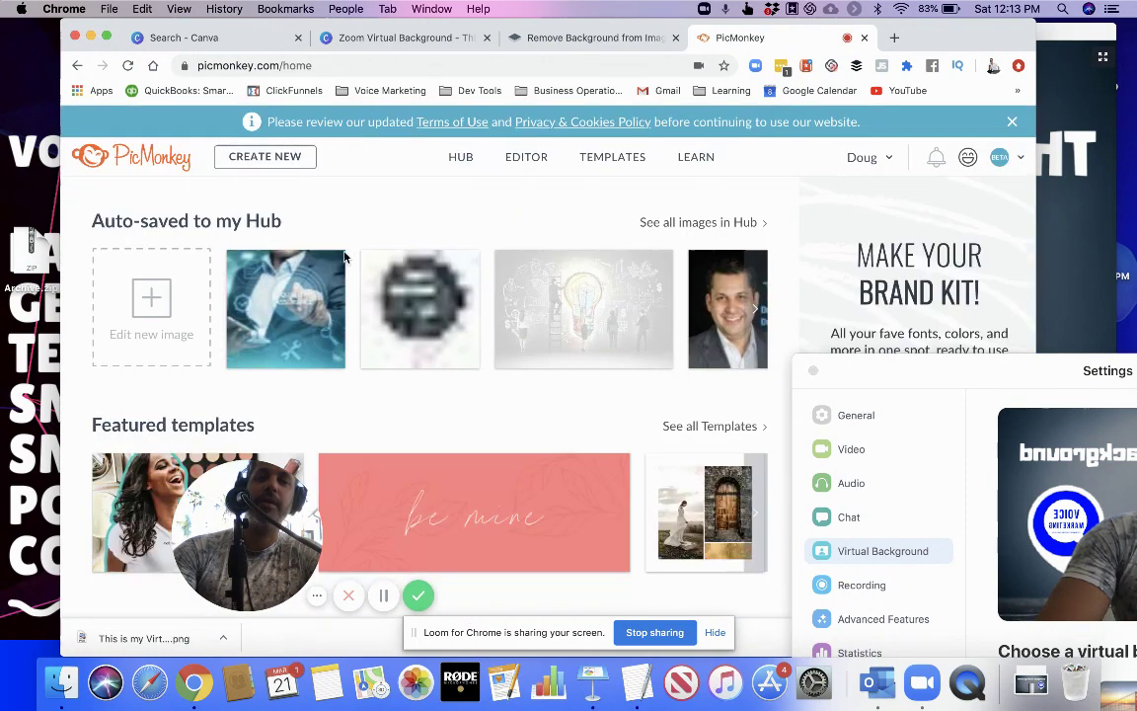
left_click(146, 334)
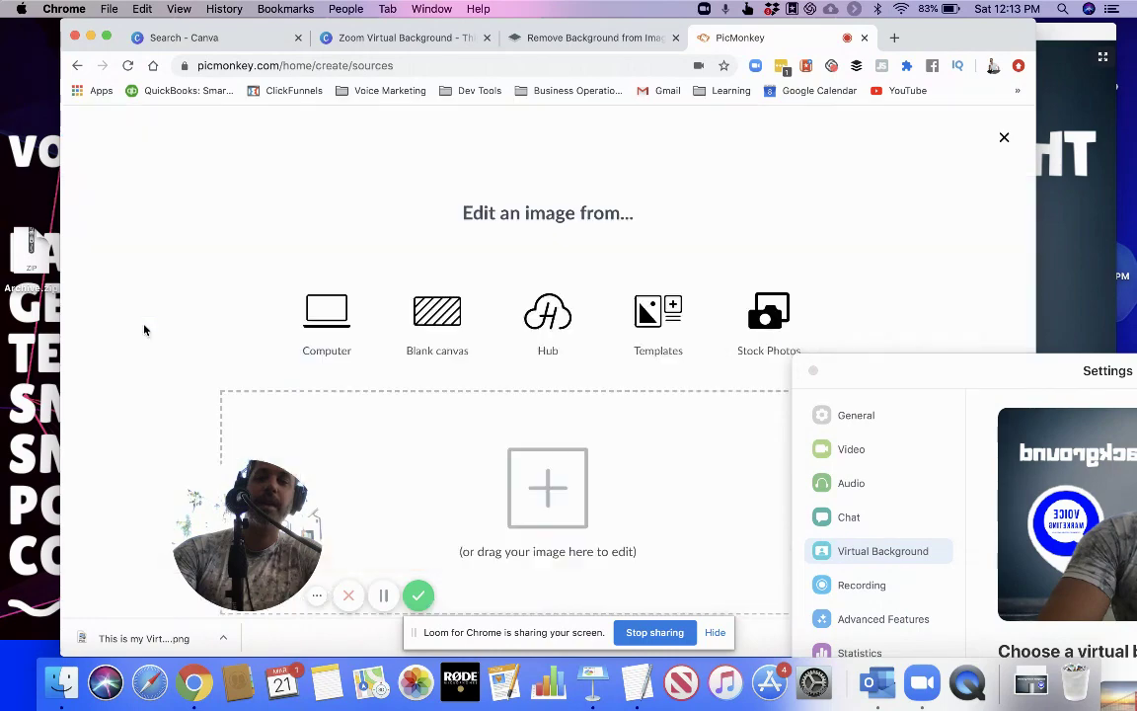
left_click(338, 326)
left_click(484, 138)
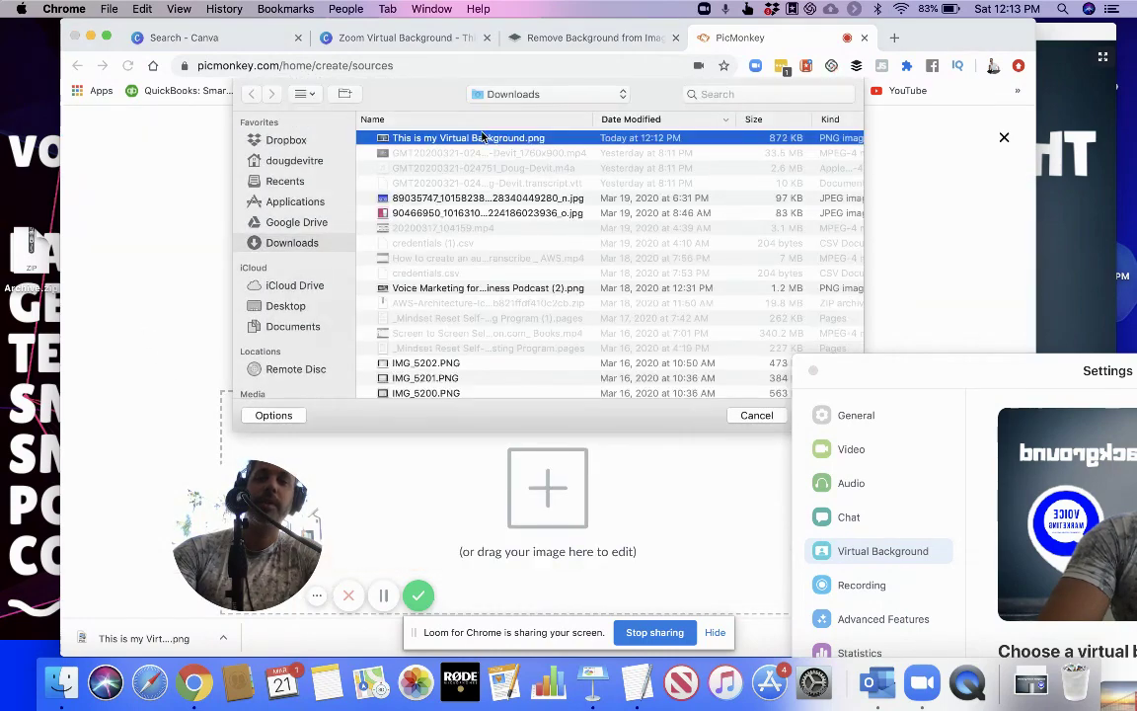
double_click(484, 138)
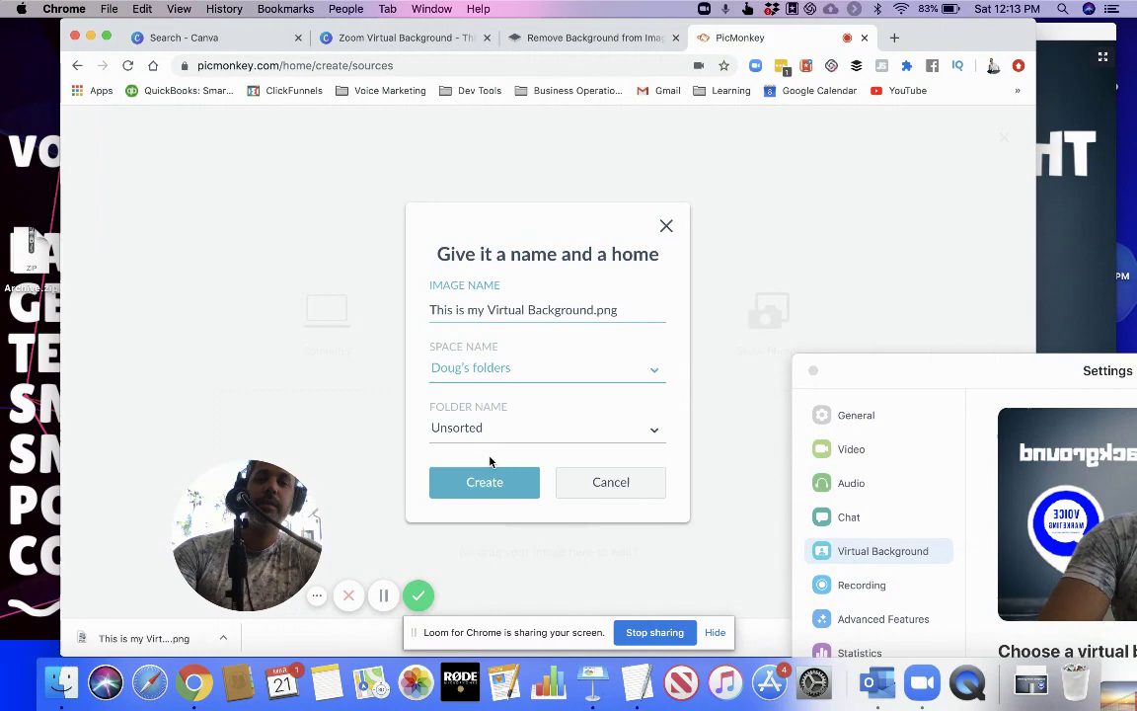
left_click(480, 481)
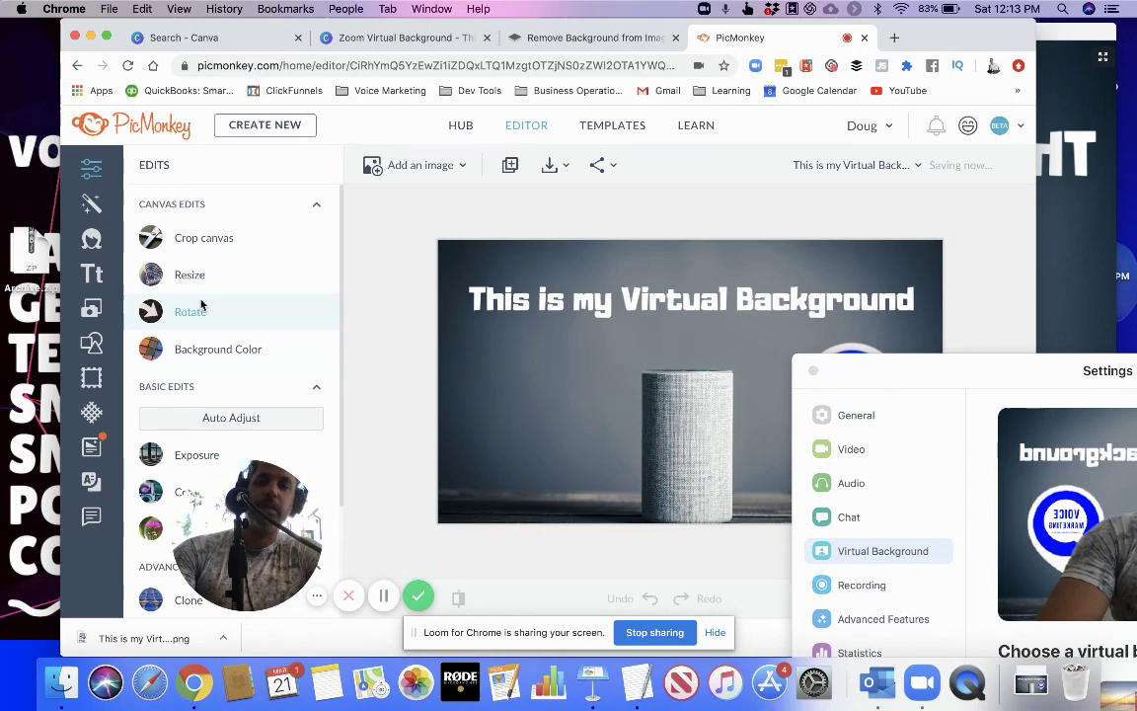
Flip the image horizontally, after rotating it a full turn back to upright
left_click(191, 312)
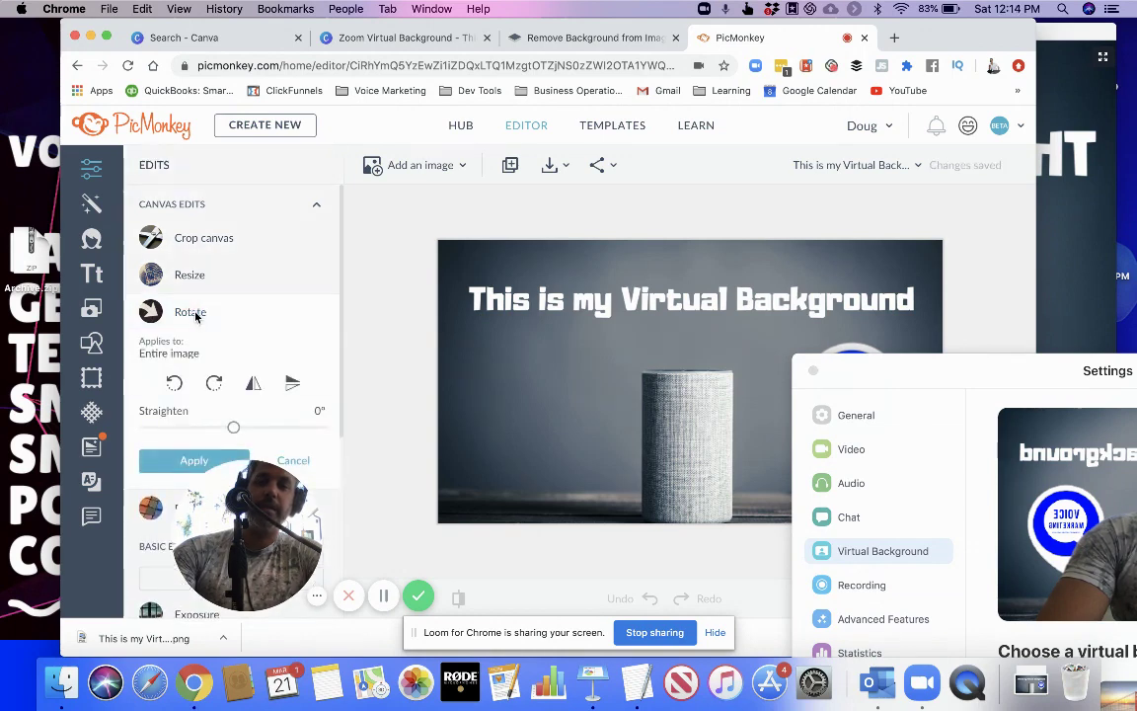
left_click(175, 384)
left_click(175, 385)
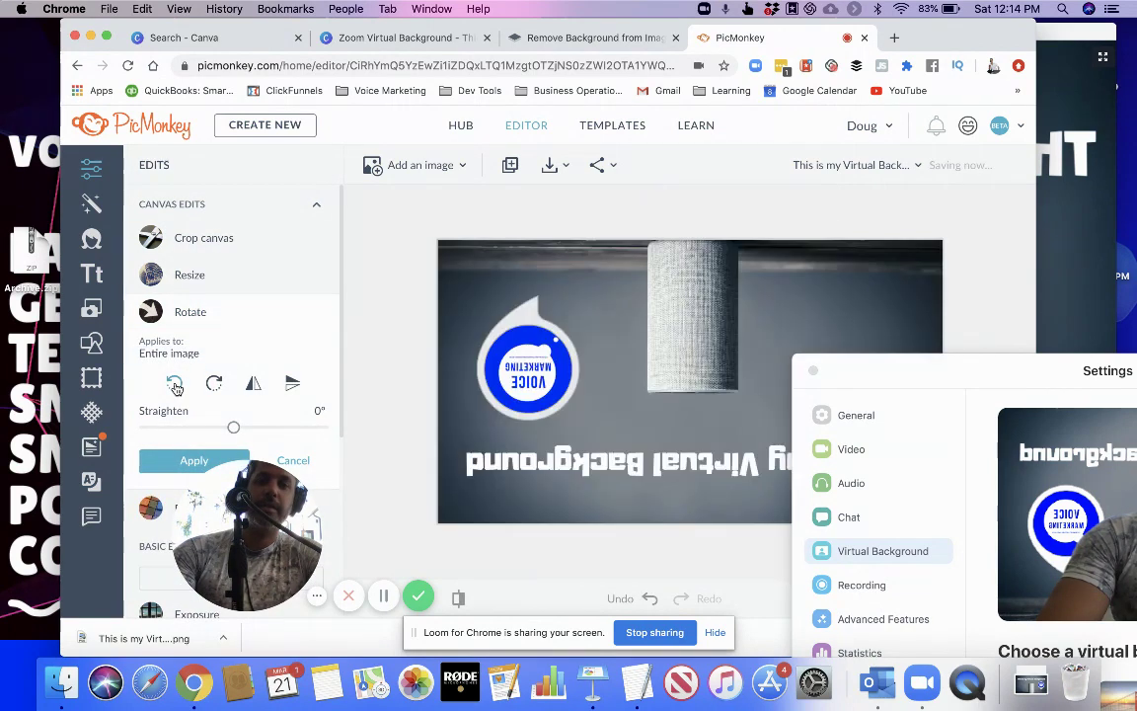
left_click(175, 385)
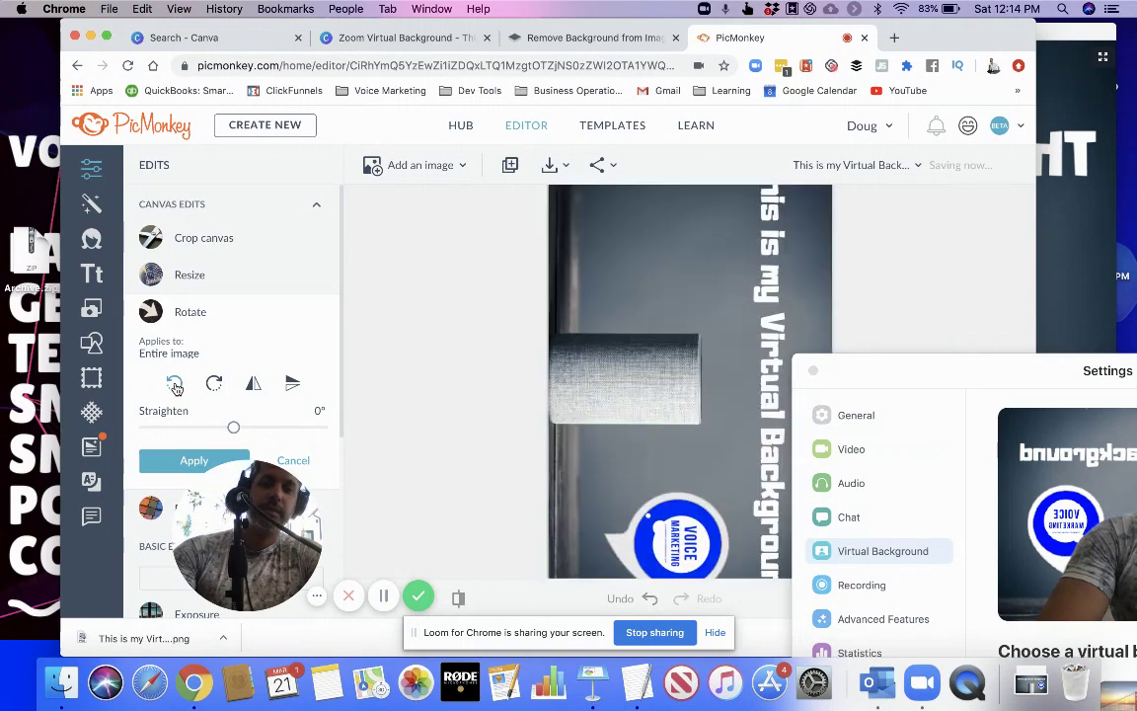
left_click(175, 385)
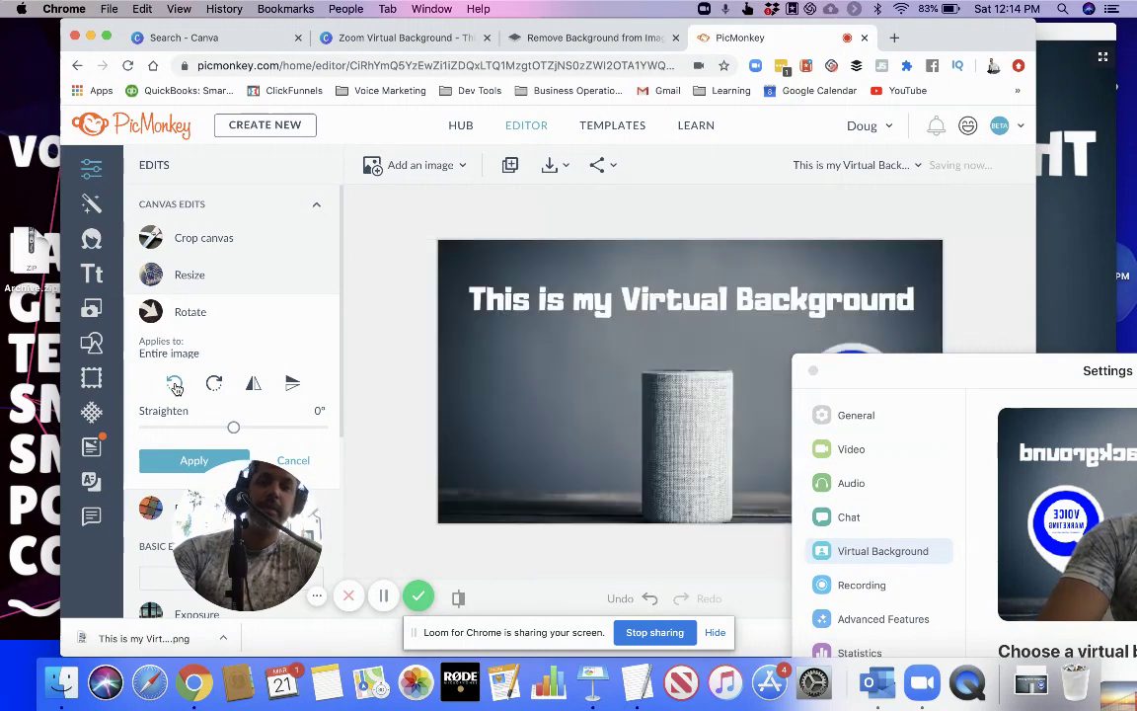
left_click(255, 385)
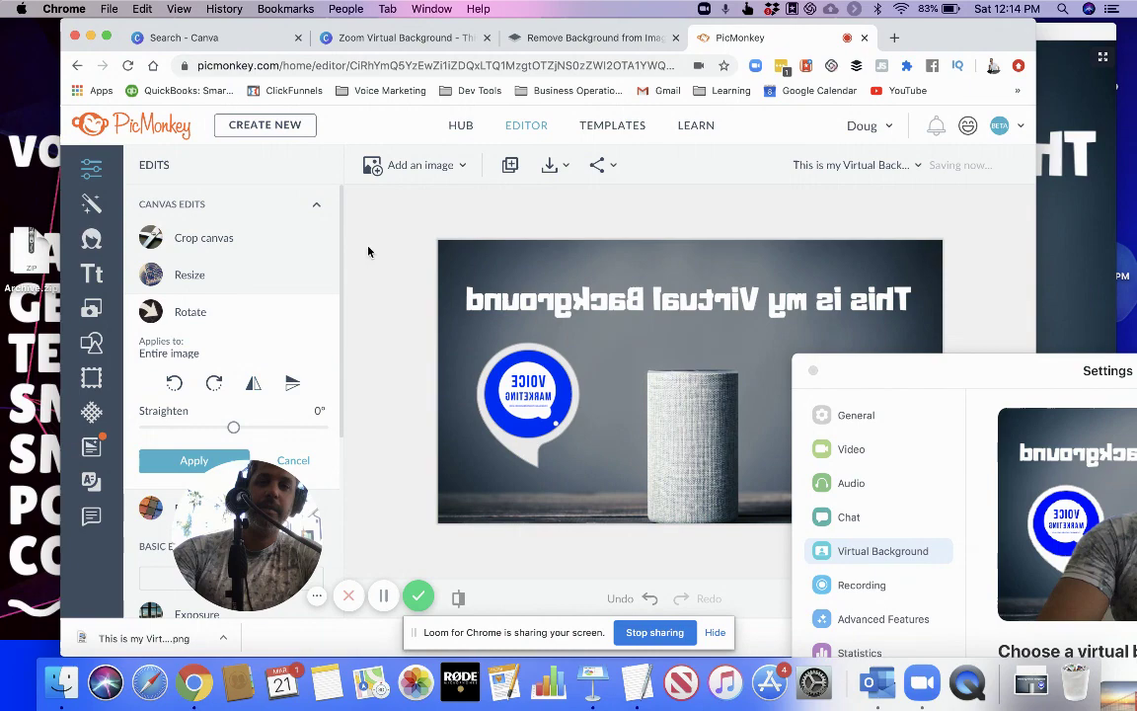
Apply the flip and download the mirrored image as a PNG
left_click(550, 174)
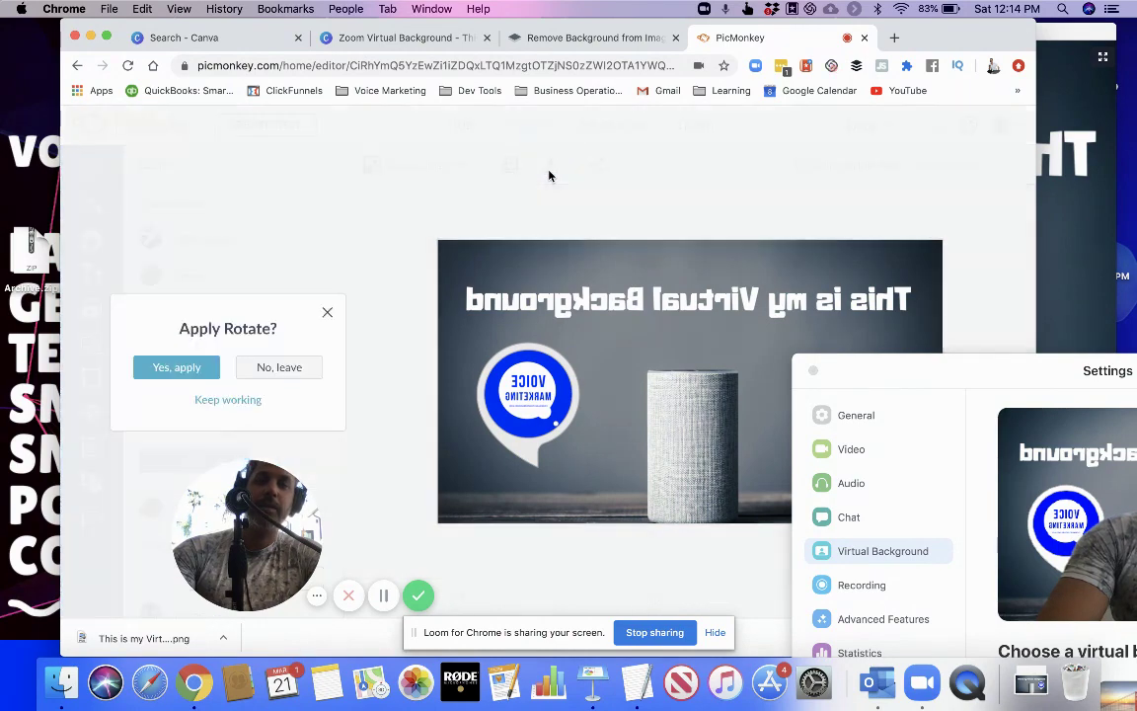
left_click(176, 368)
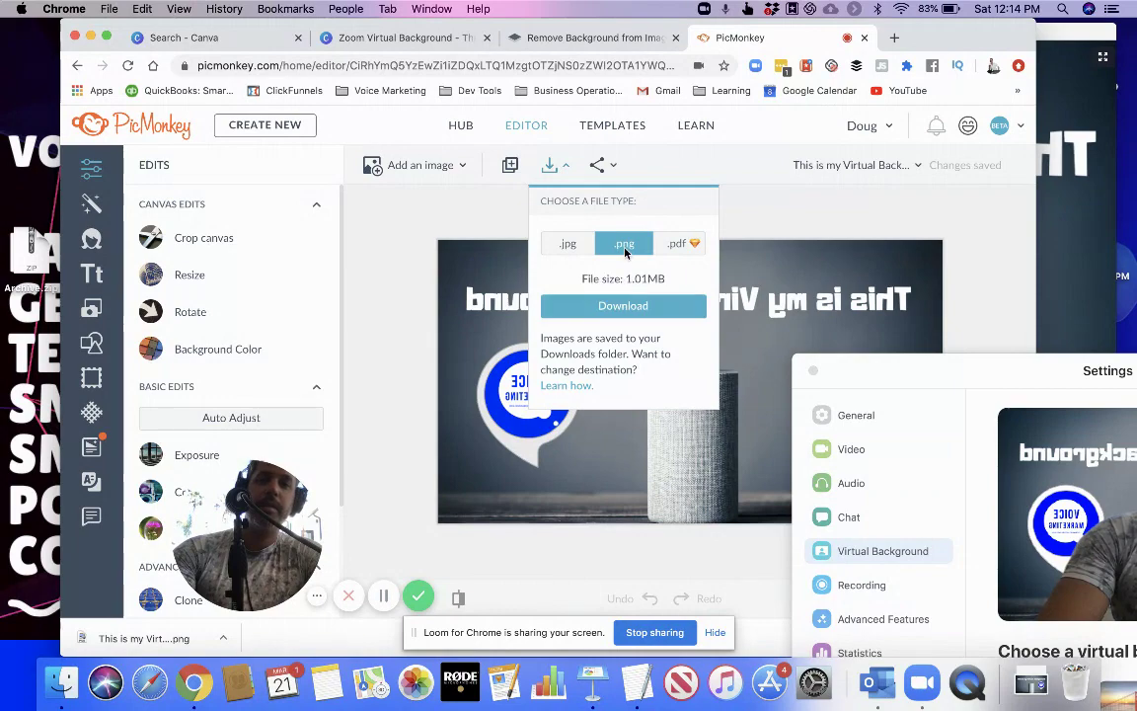
left_click(617, 308)
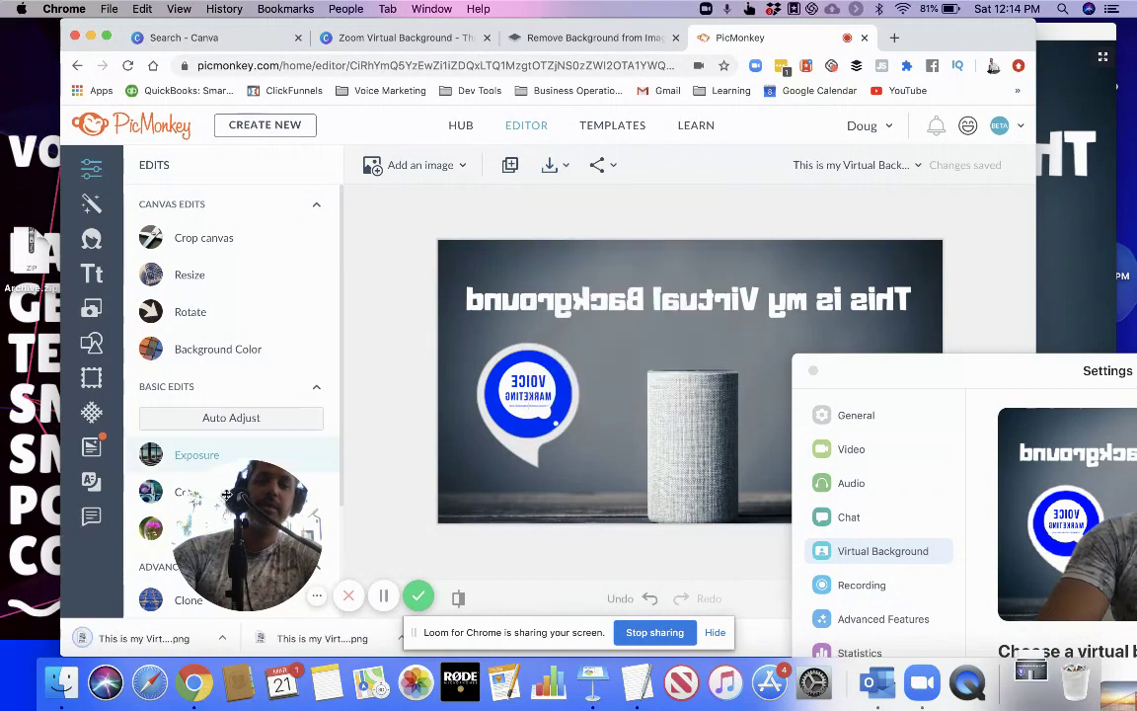
Add This is my Virtual Background (1).png in Zoom and use it as the virtual background
left_click_drag(872, 37, 859, 383)
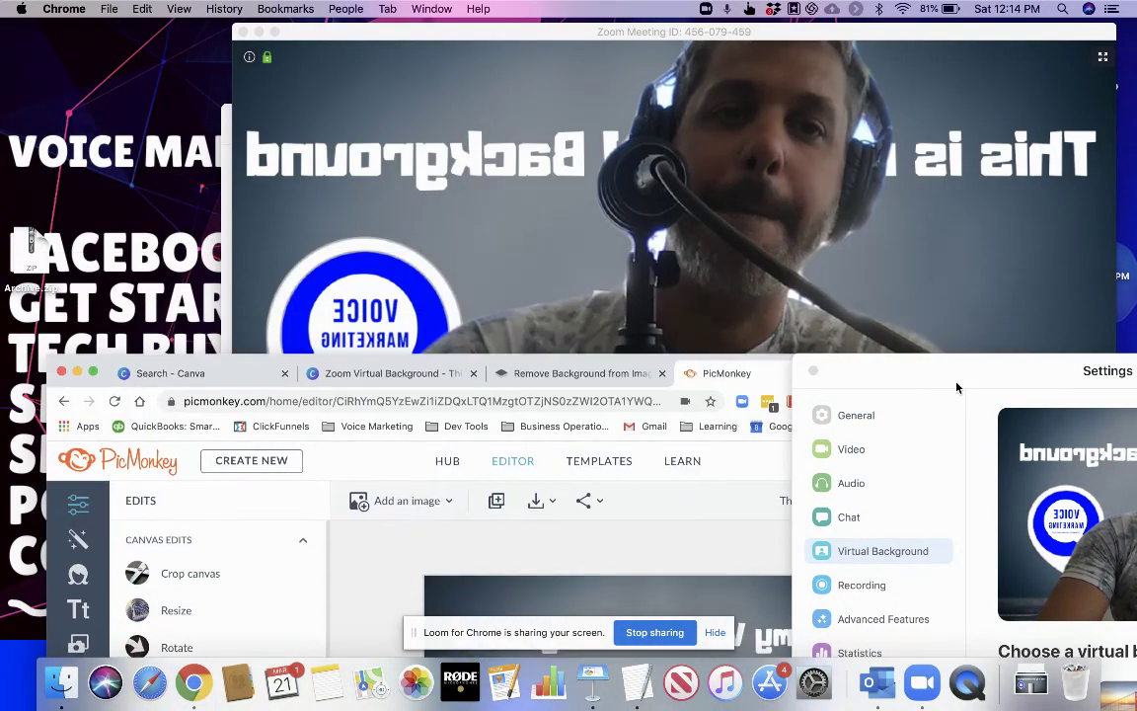
left_click(914, 230)
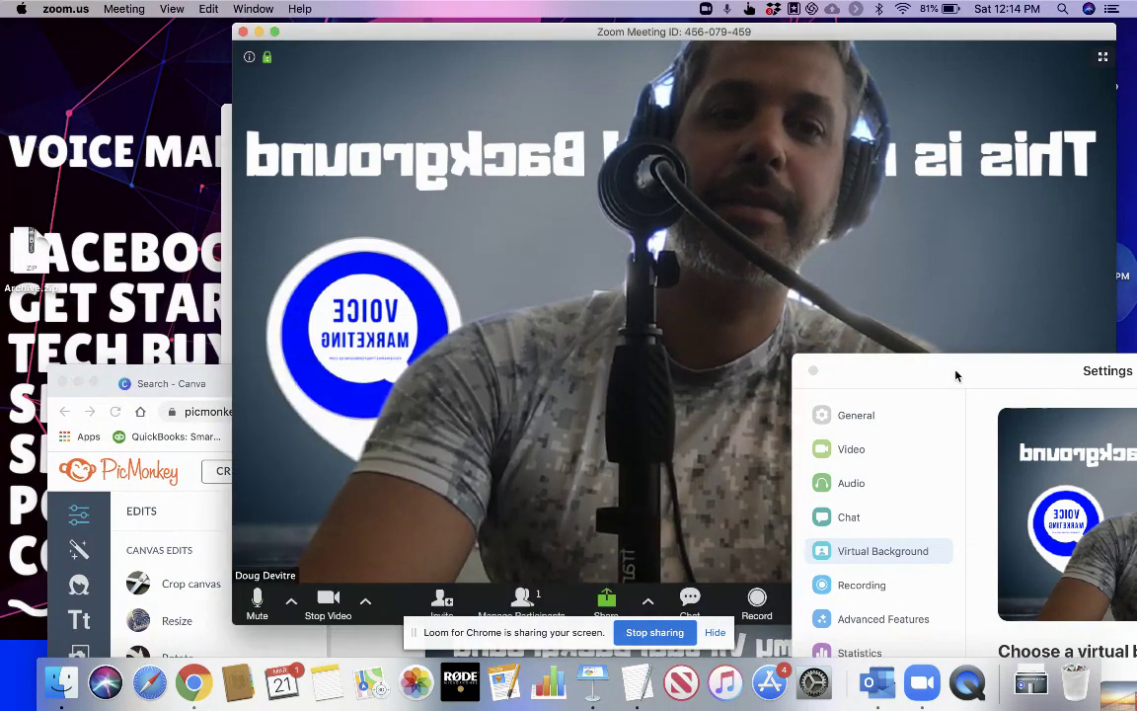
left_click_drag(954, 374, 678, 134)
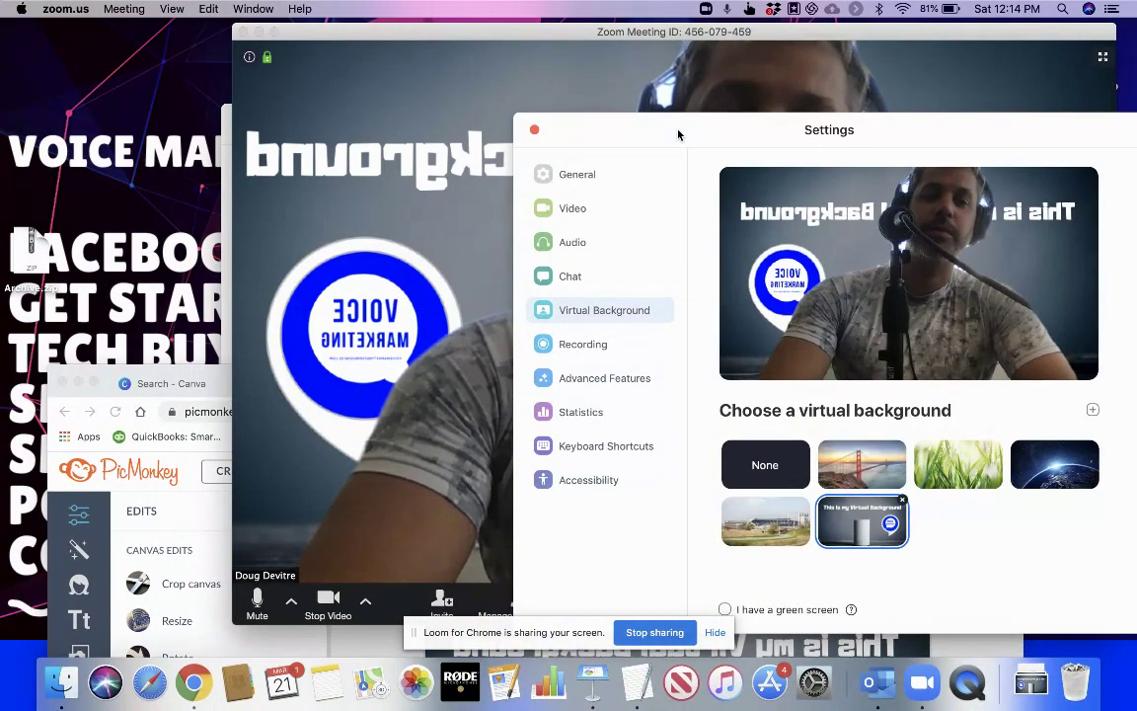
left_click(1093, 409)
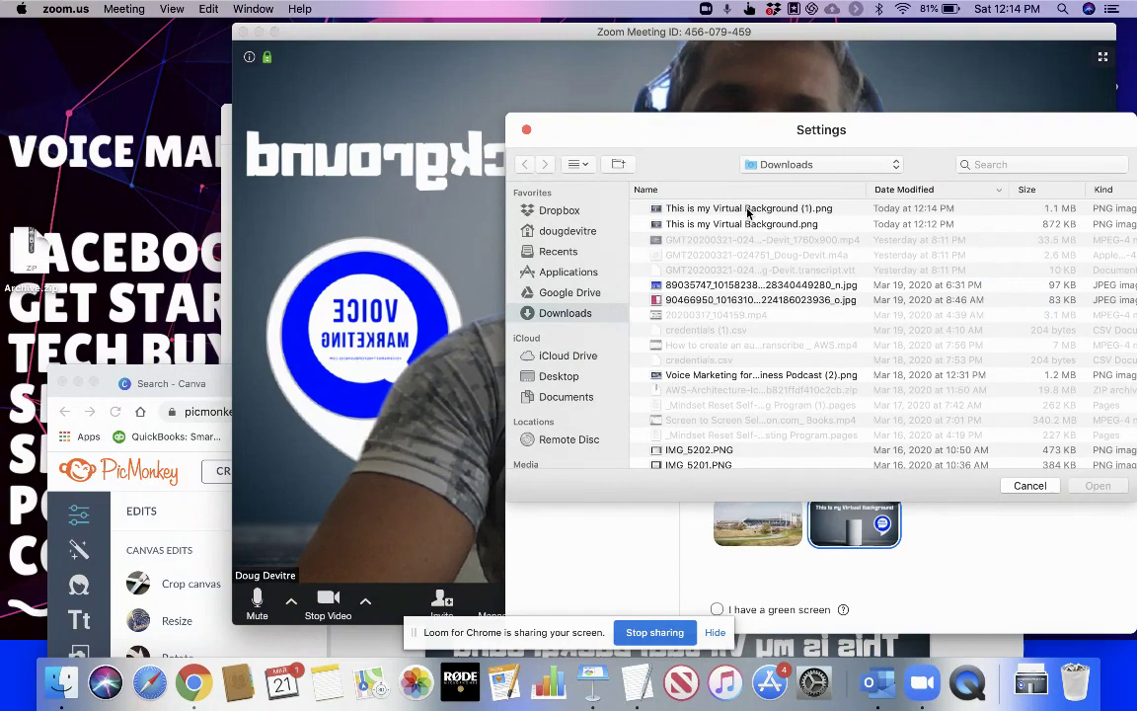
left_click(747, 210)
double_click(747, 210)
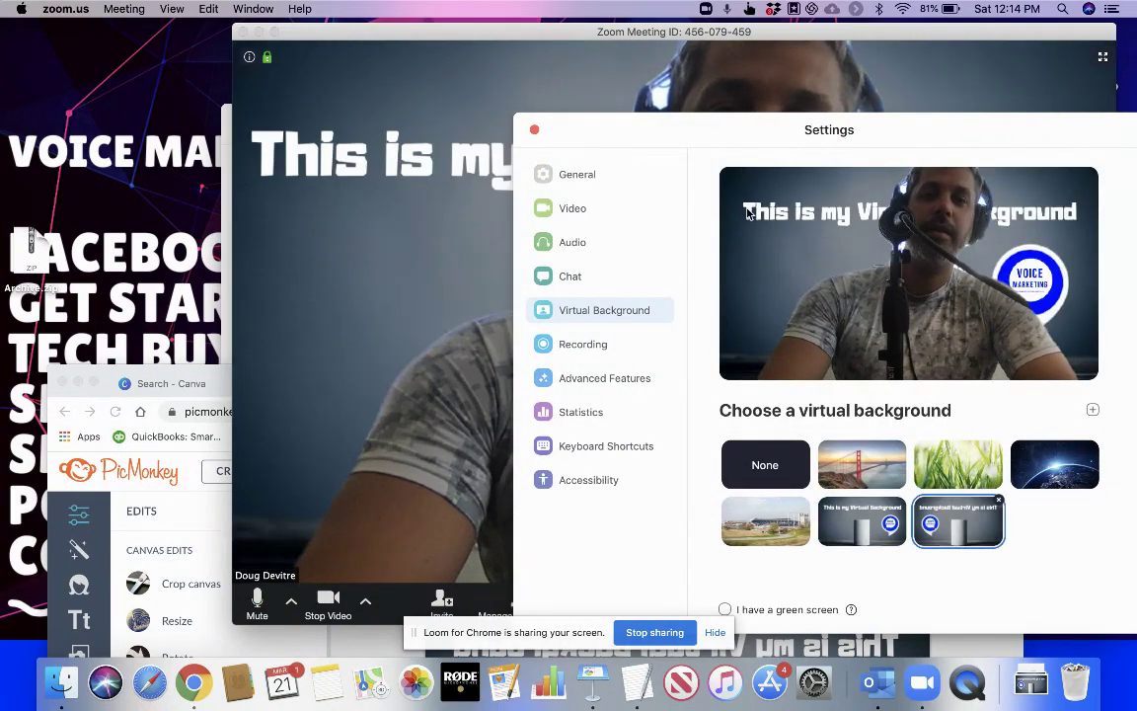
left_click_drag(604, 142, 523, 630)
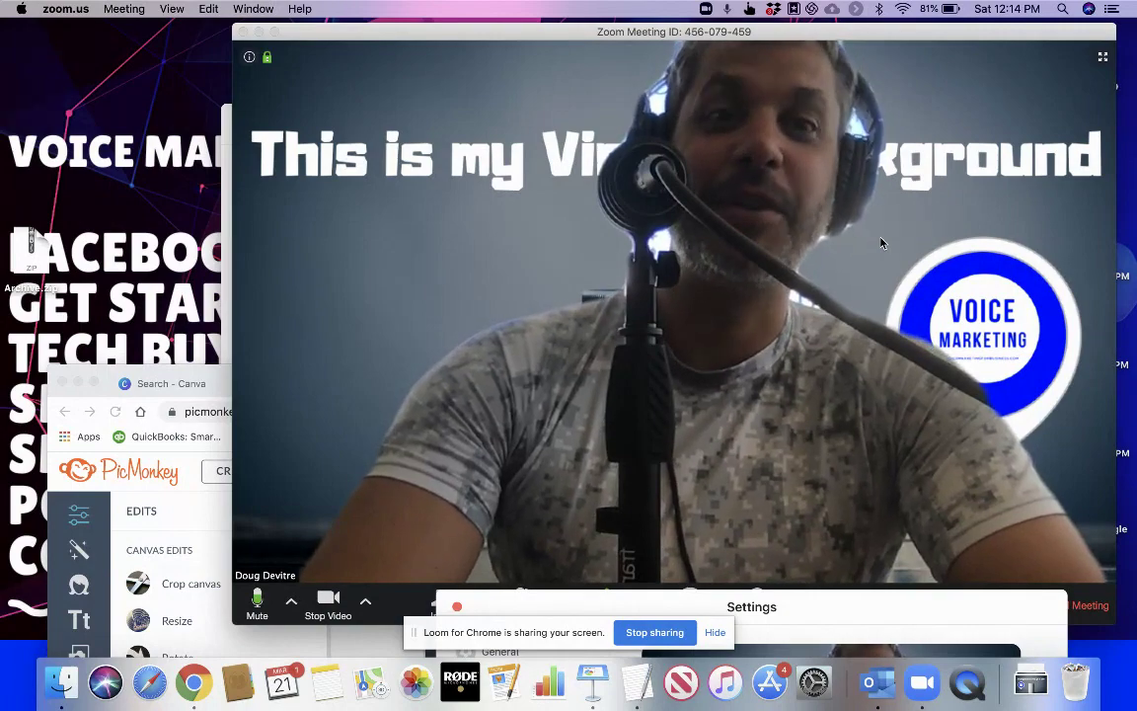
Switch Zoom's virtual background to None from the camera options menu
left_click(368, 604)
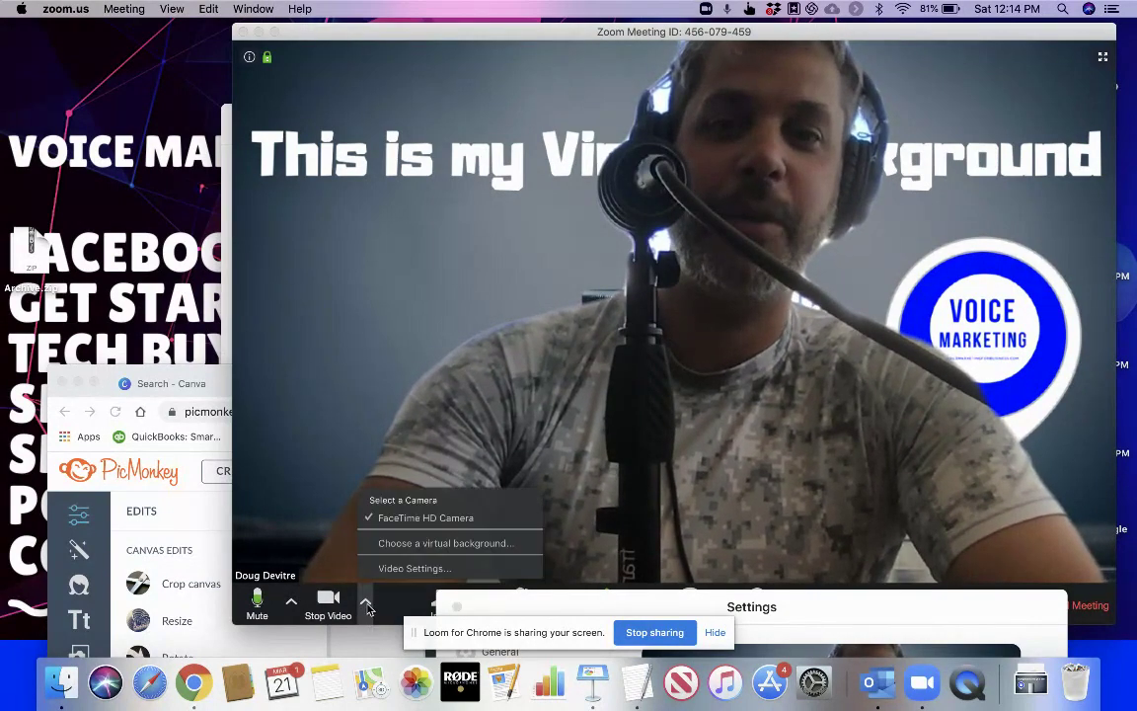
left_click(431, 543)
left_click(687, 481)
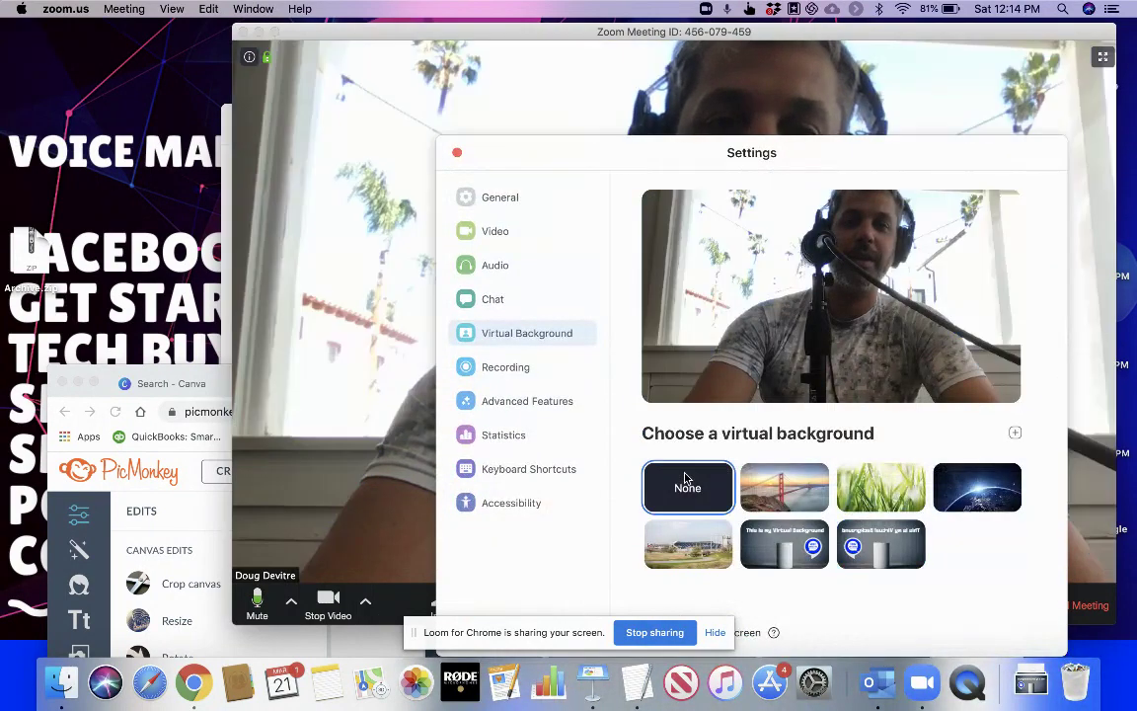
left_click_drag(617, 147, 612, 591)
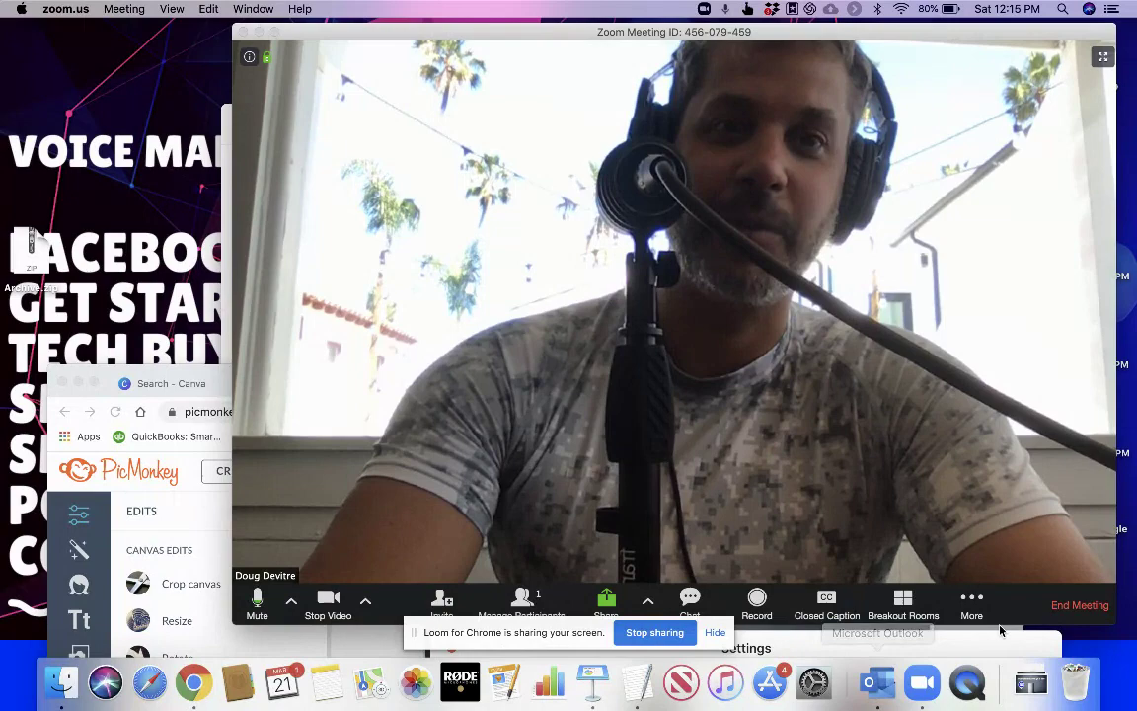
Choose End Meeting from the Zoom meeting toolbar
left_click(1080, 605)
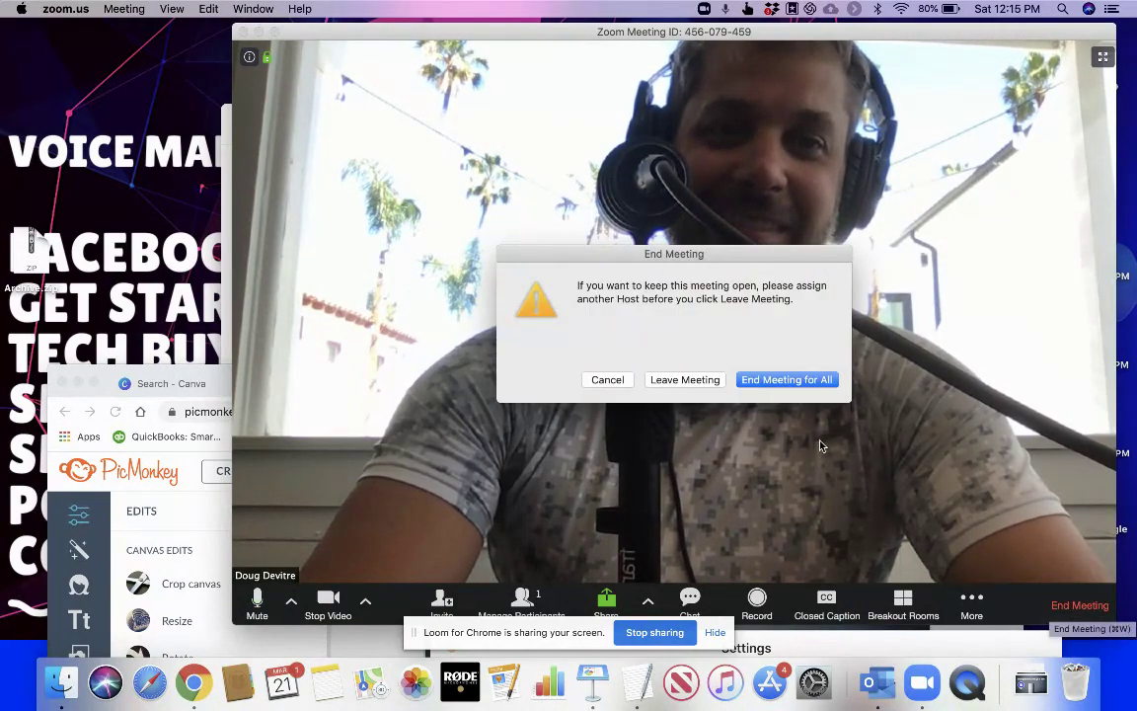